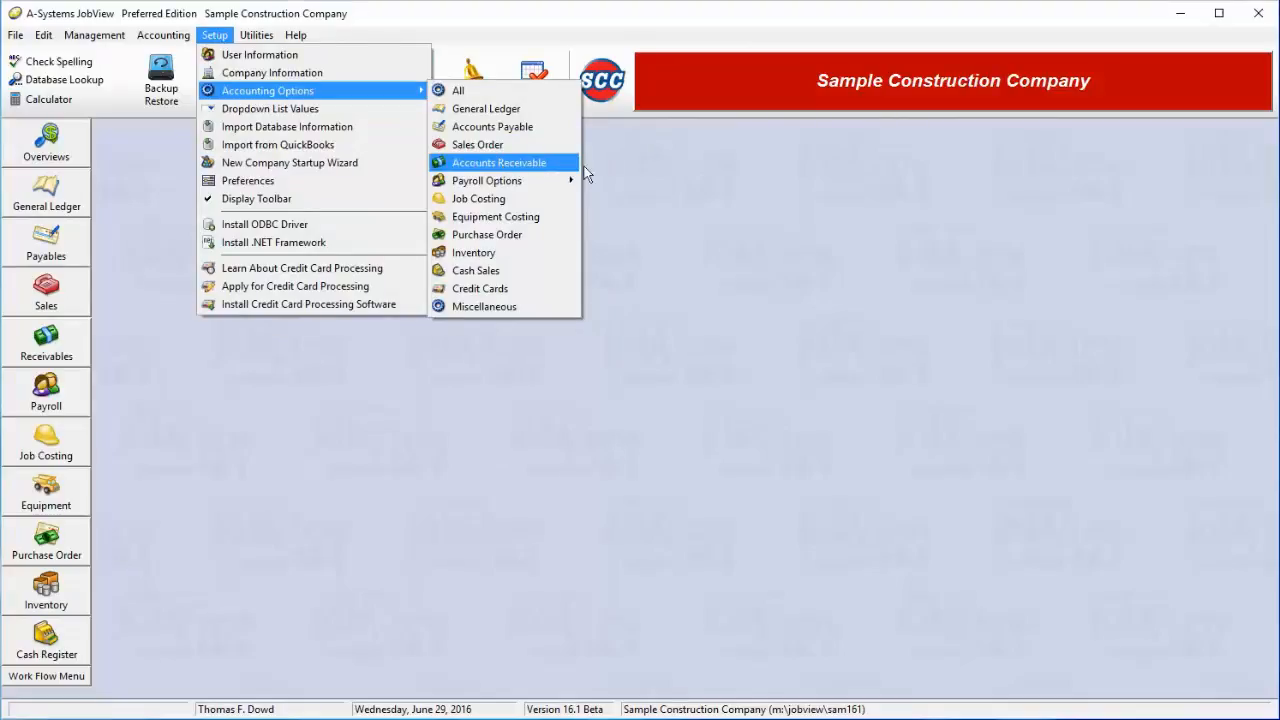
Open Accounts Receivable Setup Options from the Receivables right-click menu in the sidebar
{"action": "left_click", "coordinate": [588, 200]}
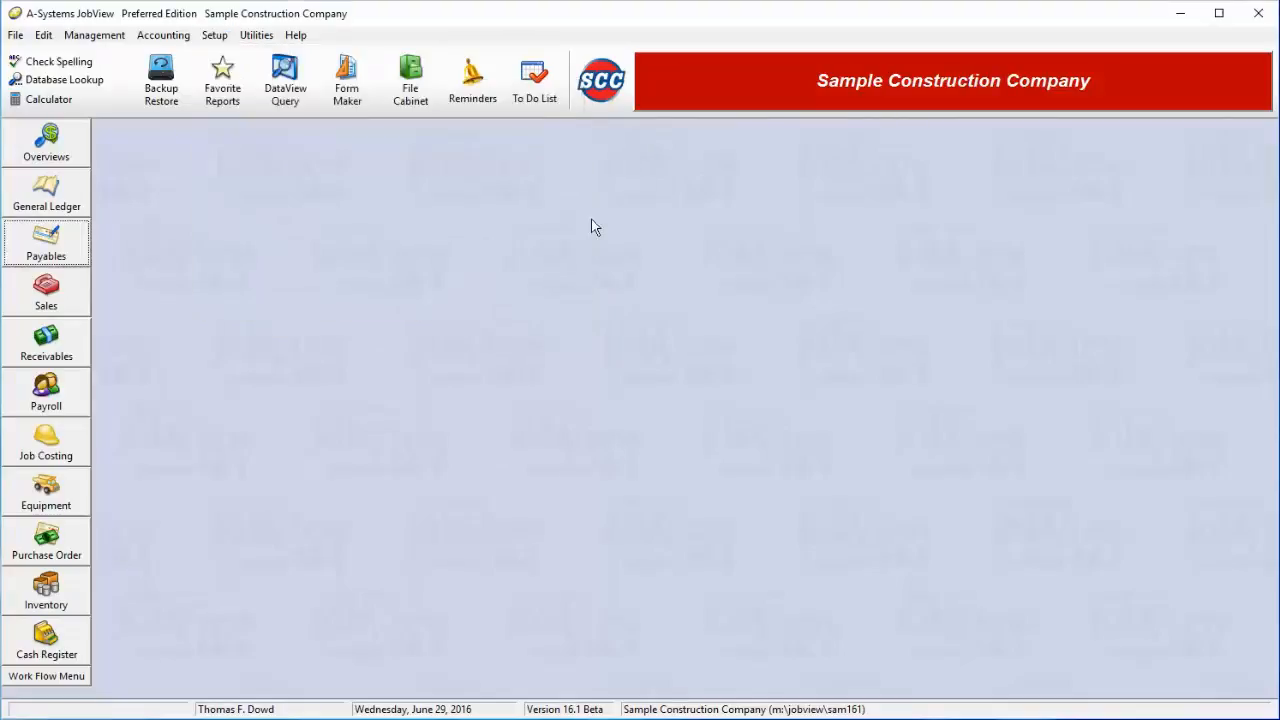
{"action": "right_click", "coordinate": [67, 355]}
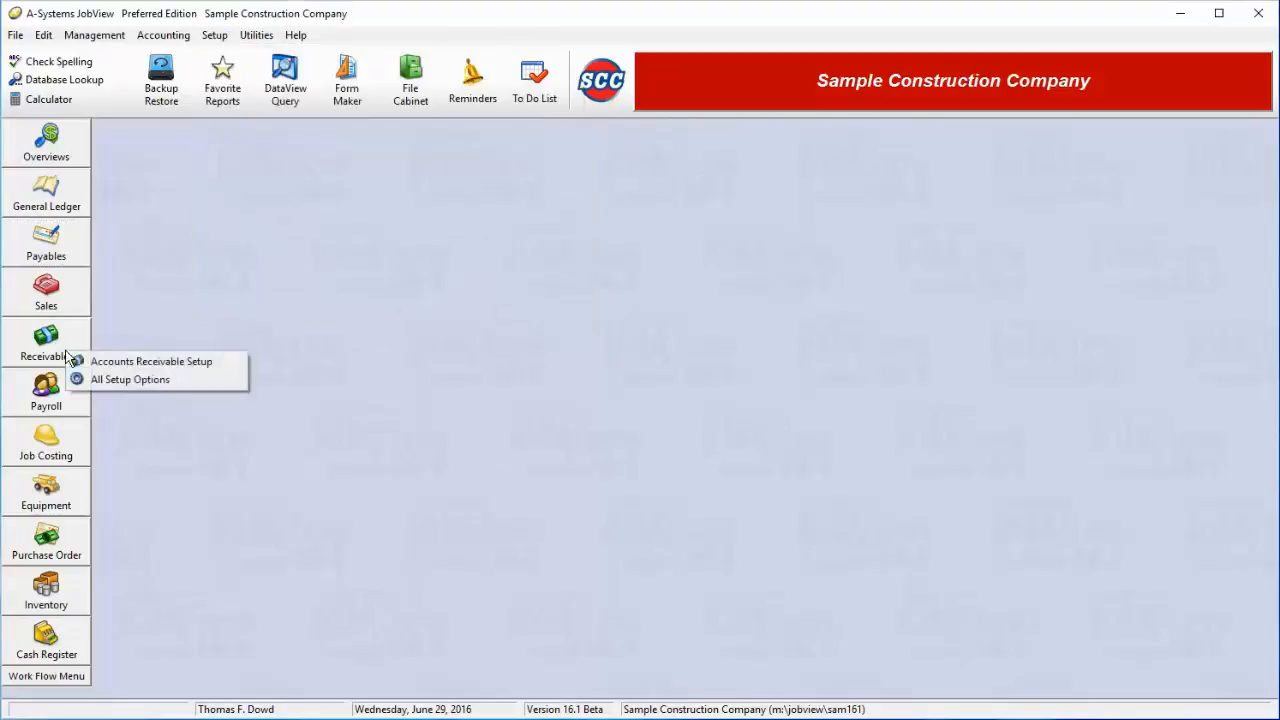
{"action": "left_click", "coordinate": [125, 362]}
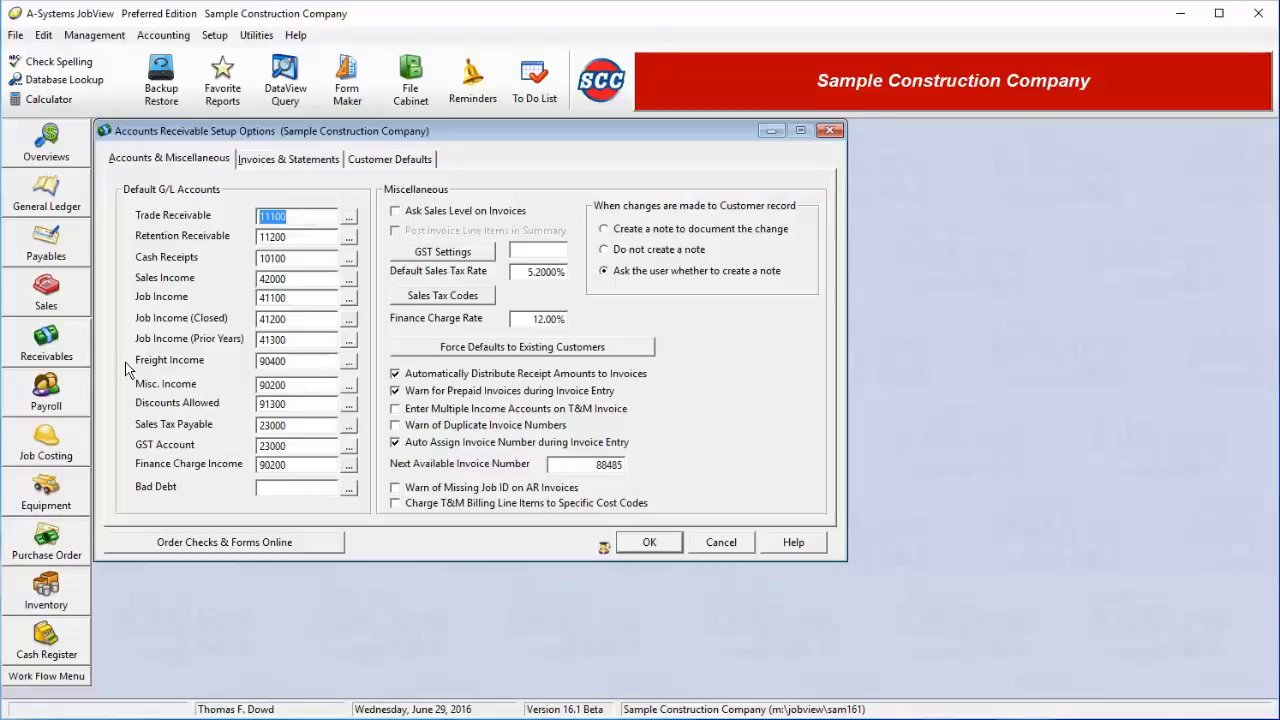
{"action": "key", "text": "Tab"}
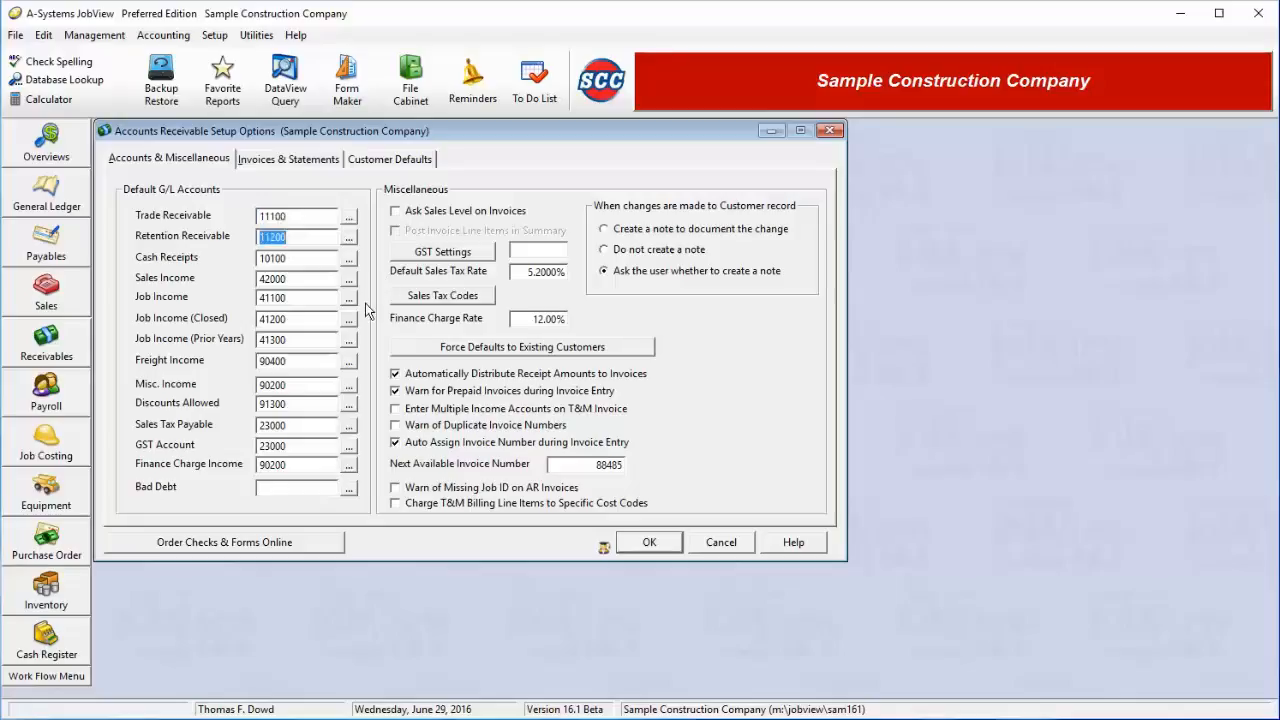
{"action": "key", "text": "Tab"}
{"action": "key", "text": "Tab"}
{"action": "key", "text": "Tab"}
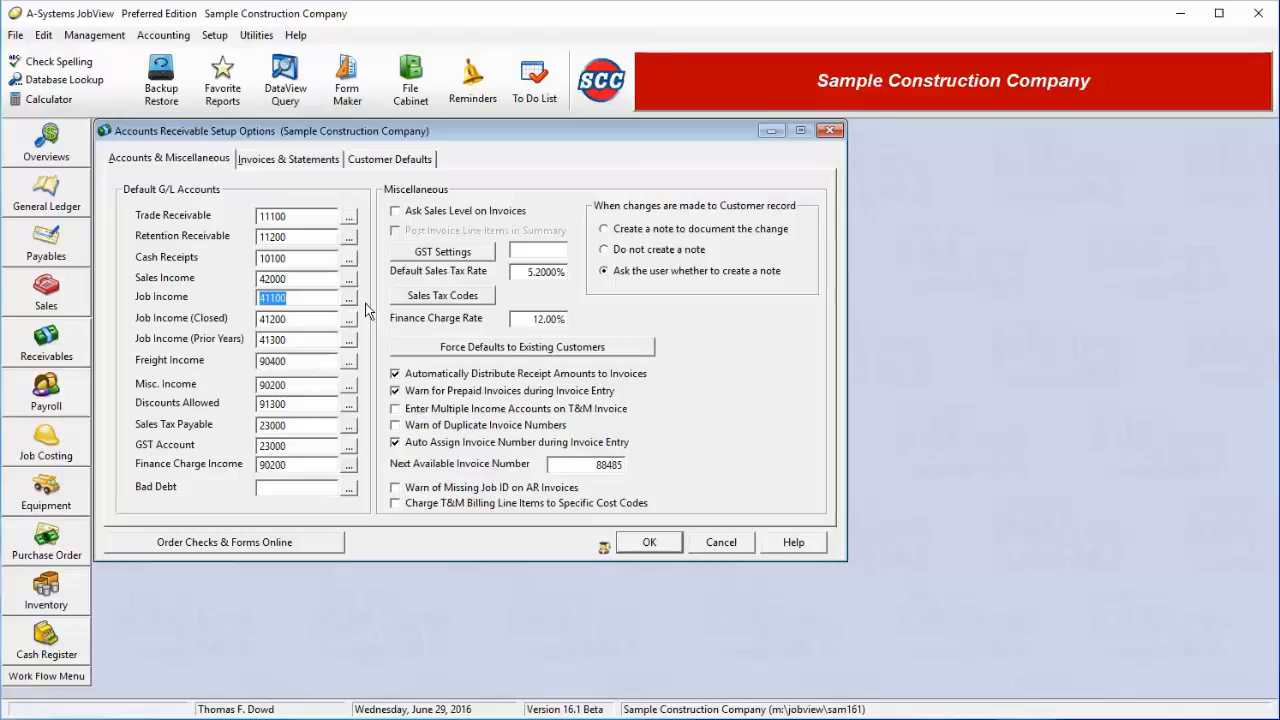
{"action": "left_click", "coordinate": [298, 320]}
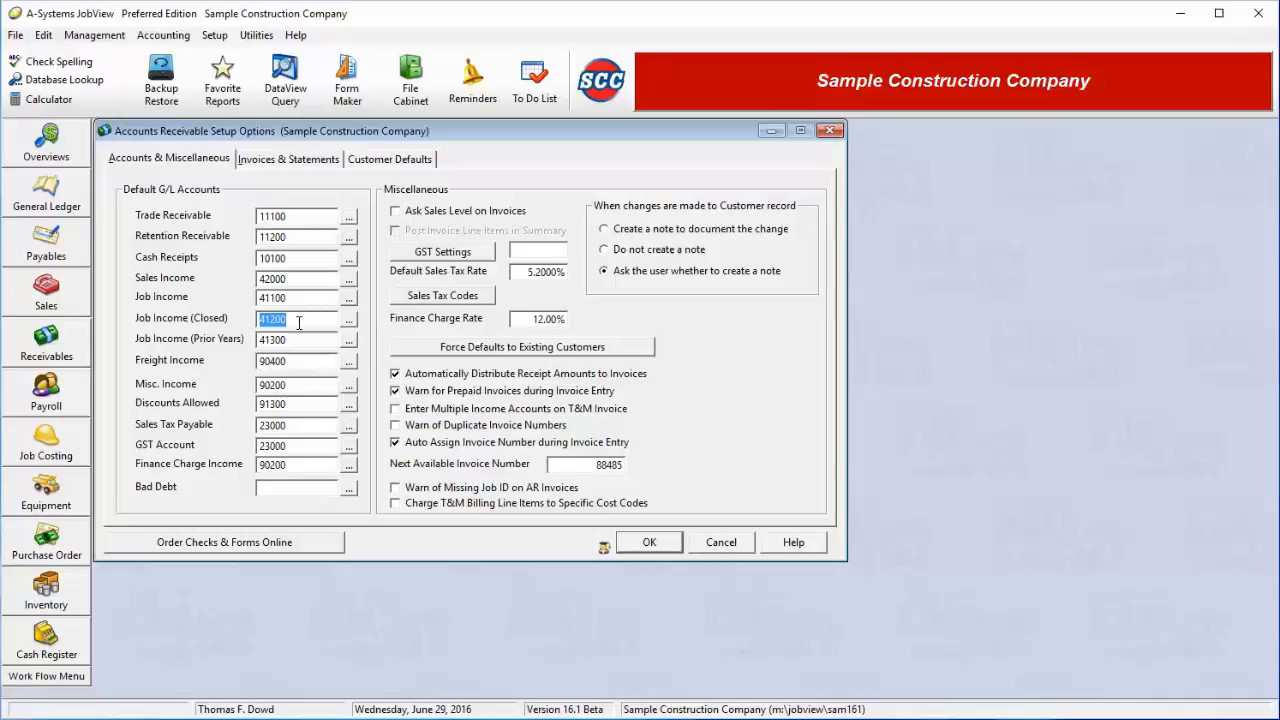
{"action": "key", "text": "Tab"}
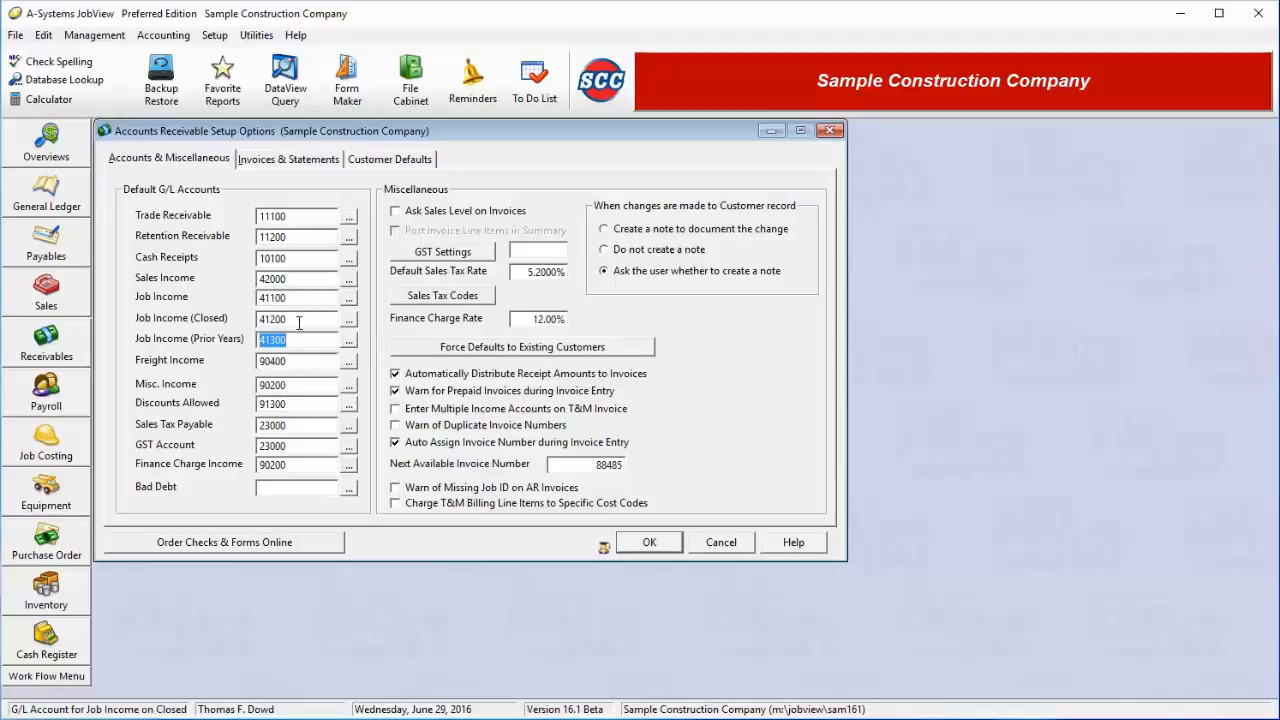
{"action": "key", "text": "Tab"}
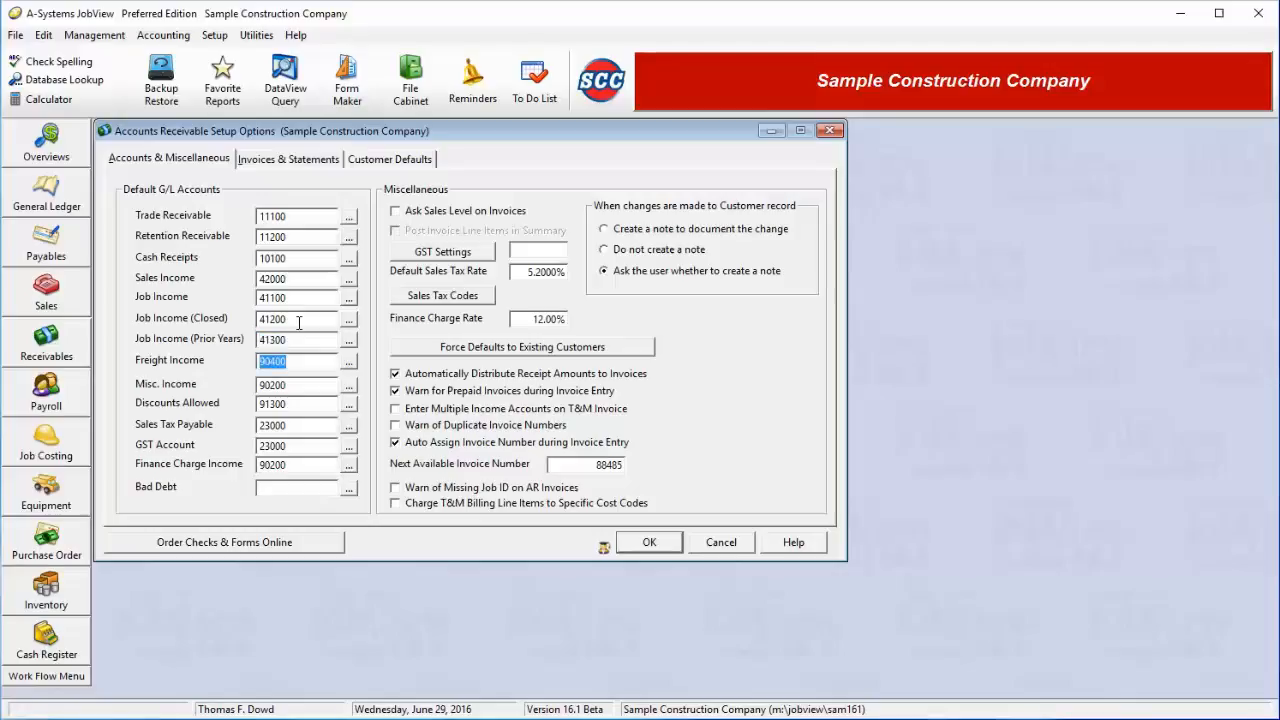
{"action": "key", "text": "Tab"}
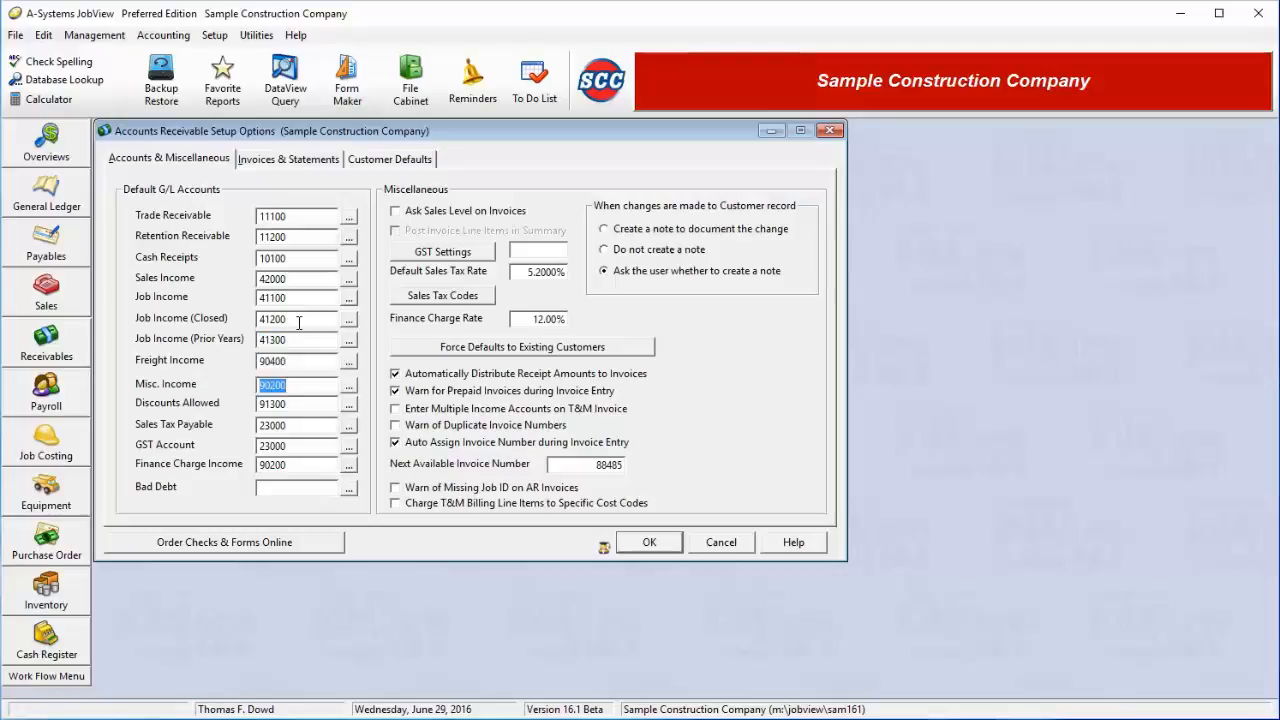
{"action": "key", "text": "Tab"}
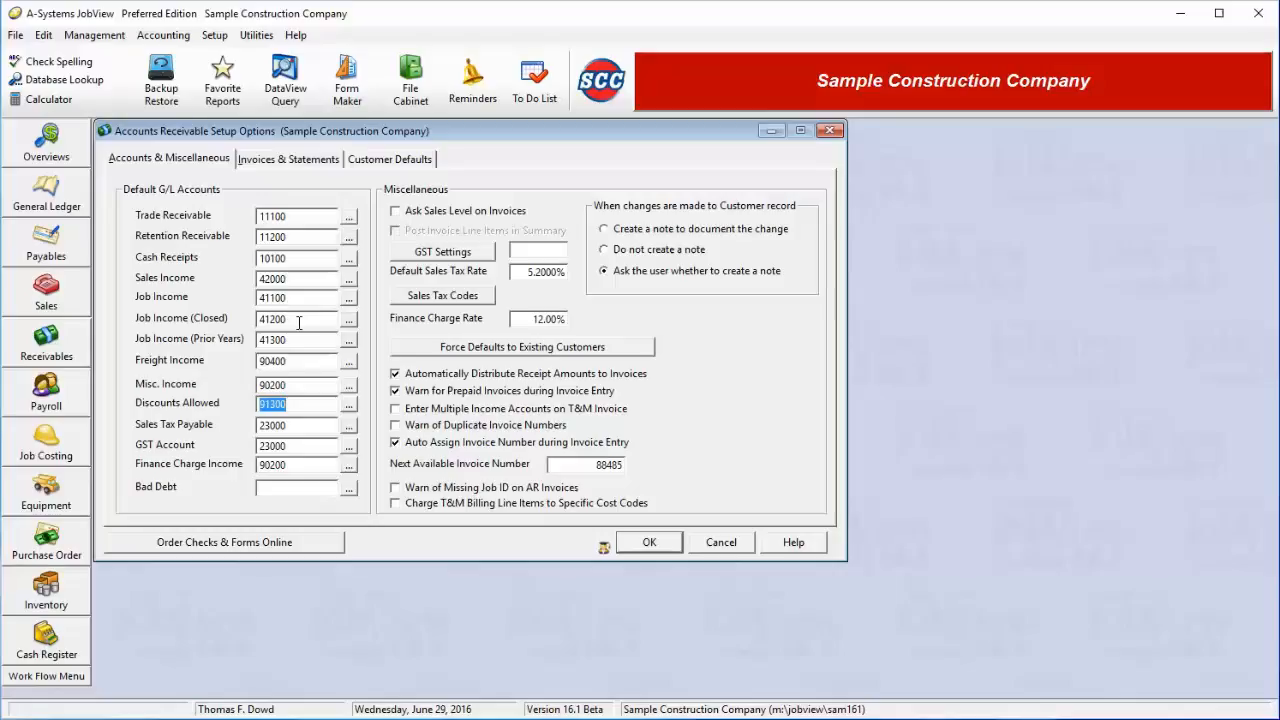
{"action": "key", "text": "Tab"}
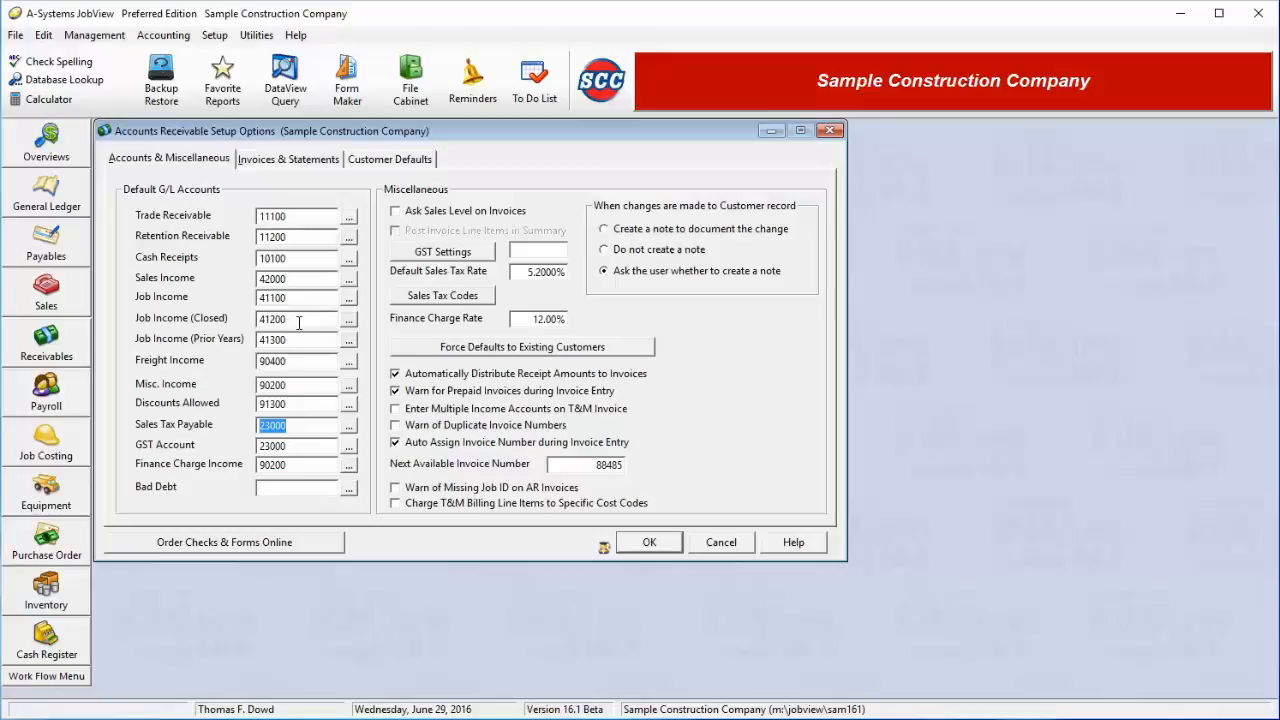
{"action": "key", "text": "Tab"}
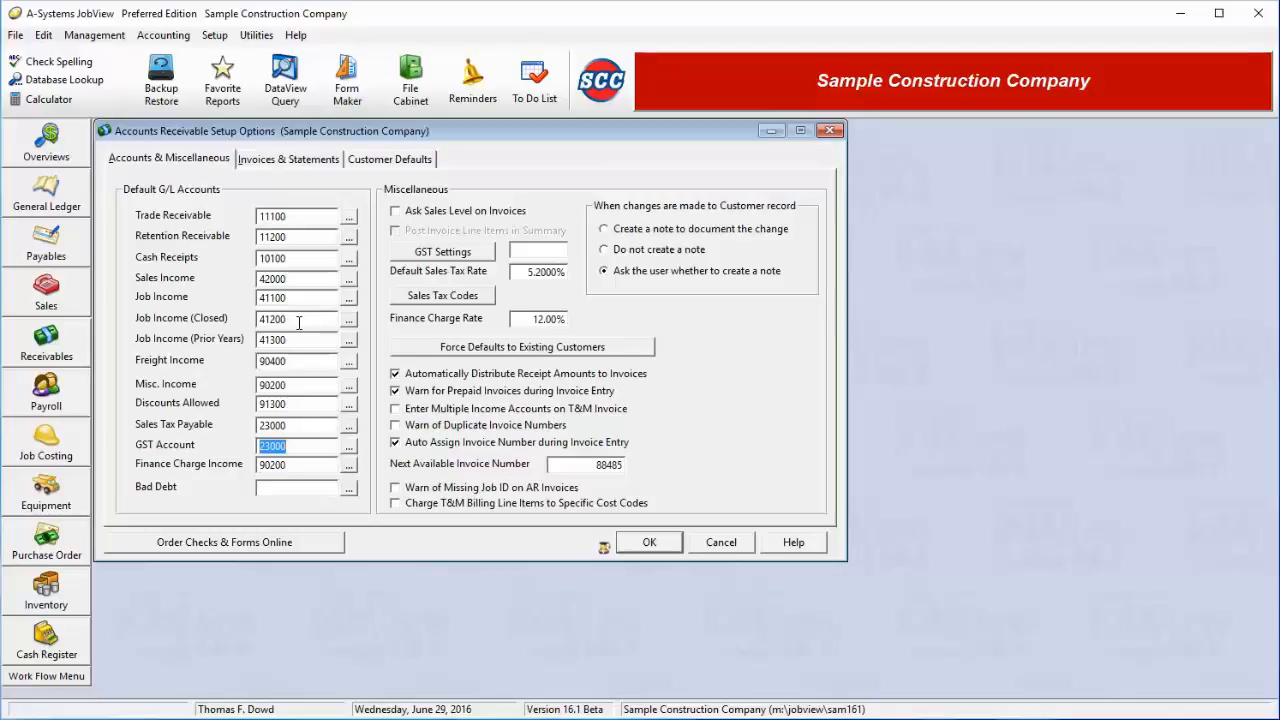
{"action": "key", "text": "Tab"}
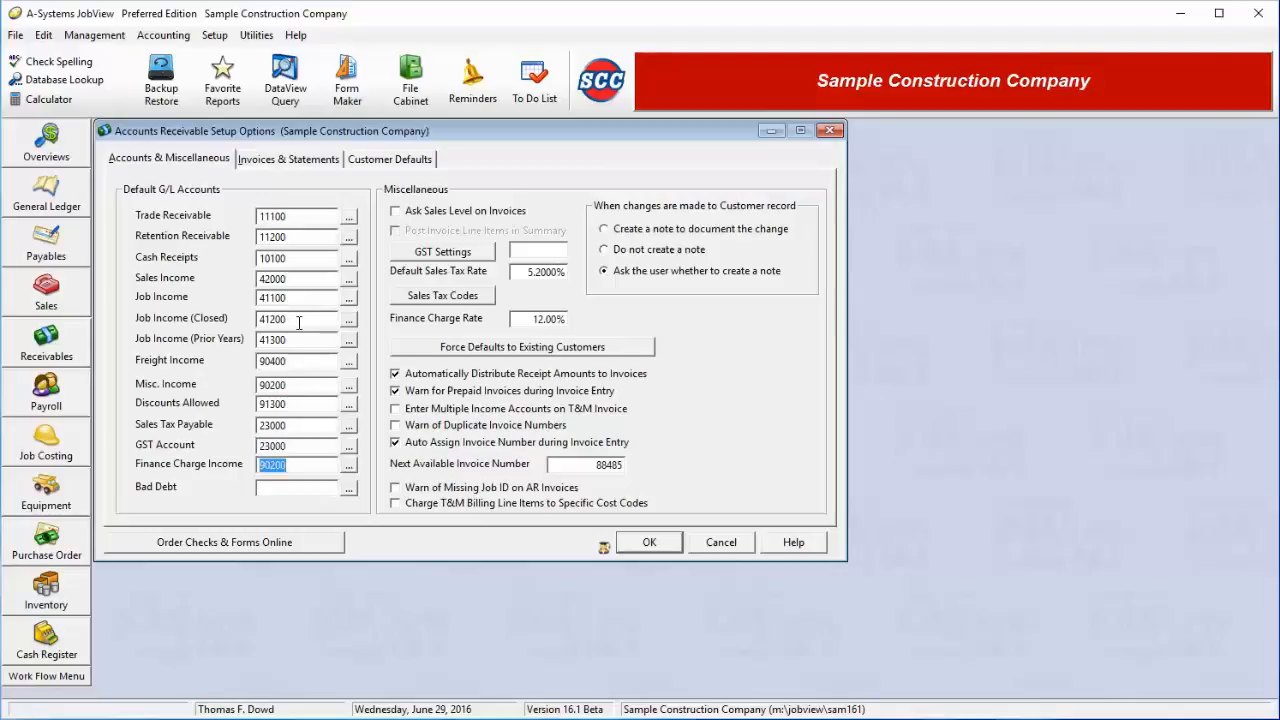
{"action": "key", "text": "Tab"}
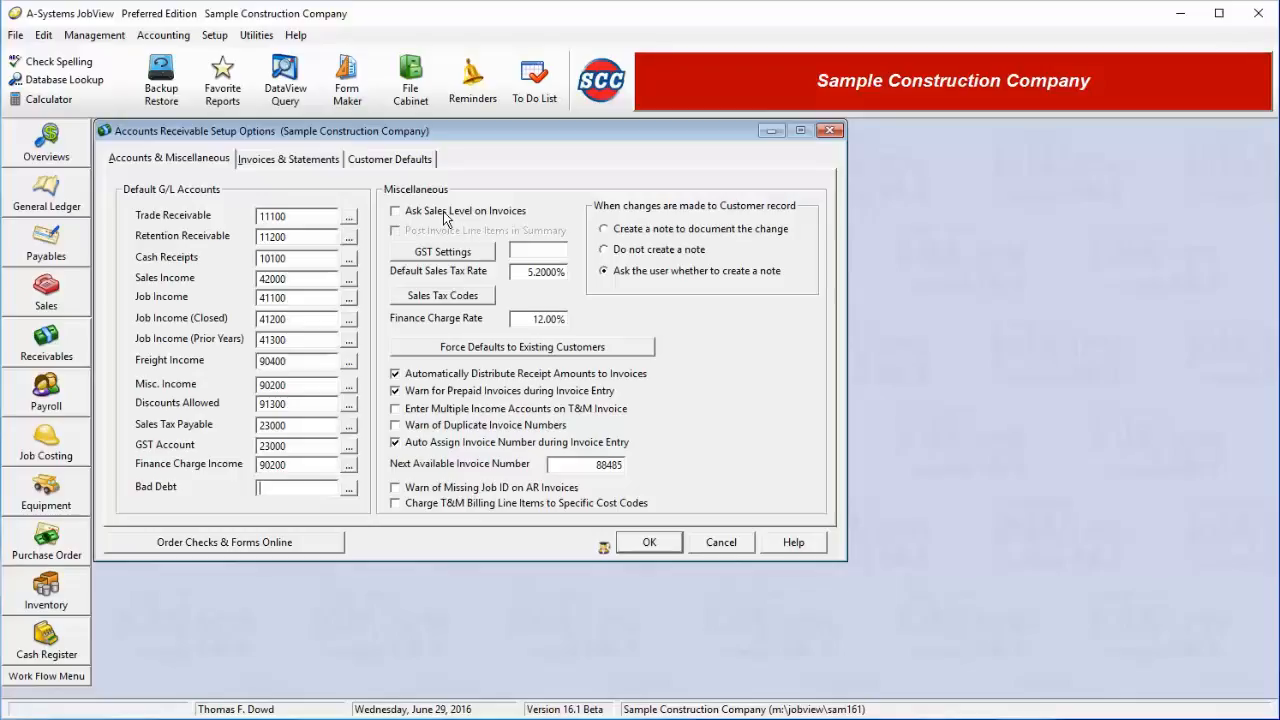
Choose 'Create a note to document the change' for customer record changes; leave Ask Sales Level on Invoices unchecked
{"action": "left_click", "coordinate": [697, 232]}
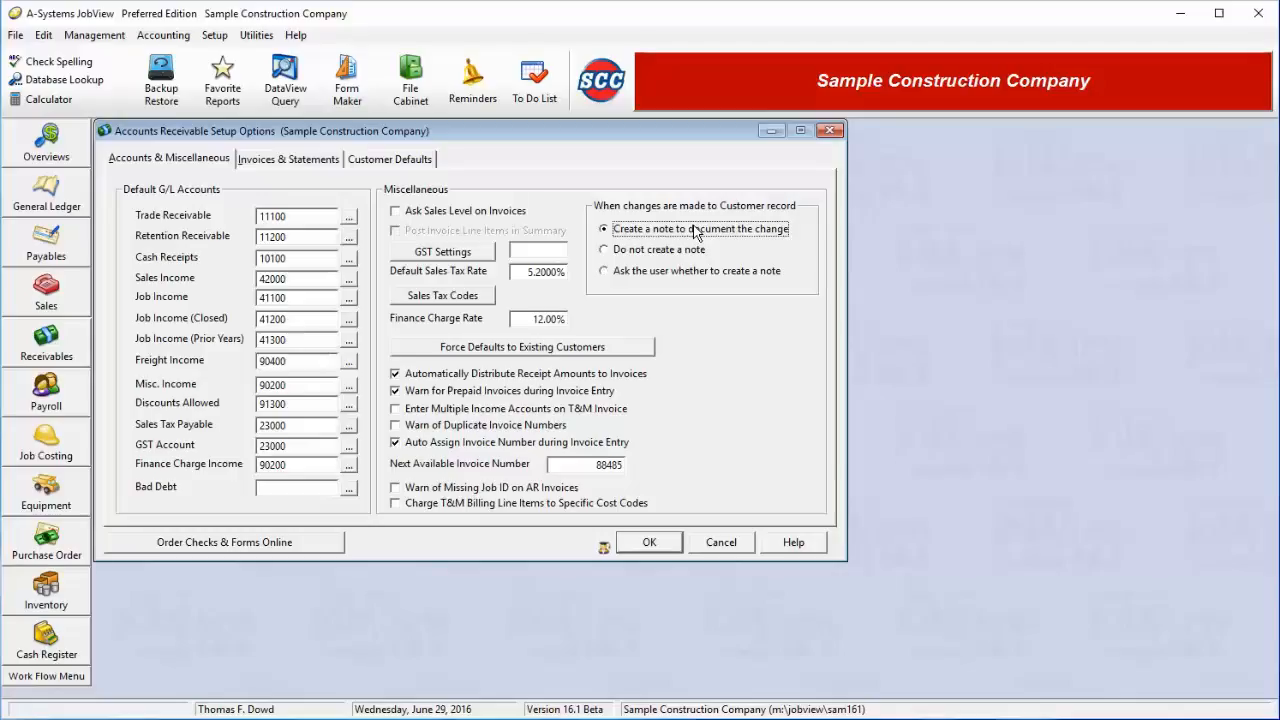
{"action": "left_click", "coordinate": [672, 278]}
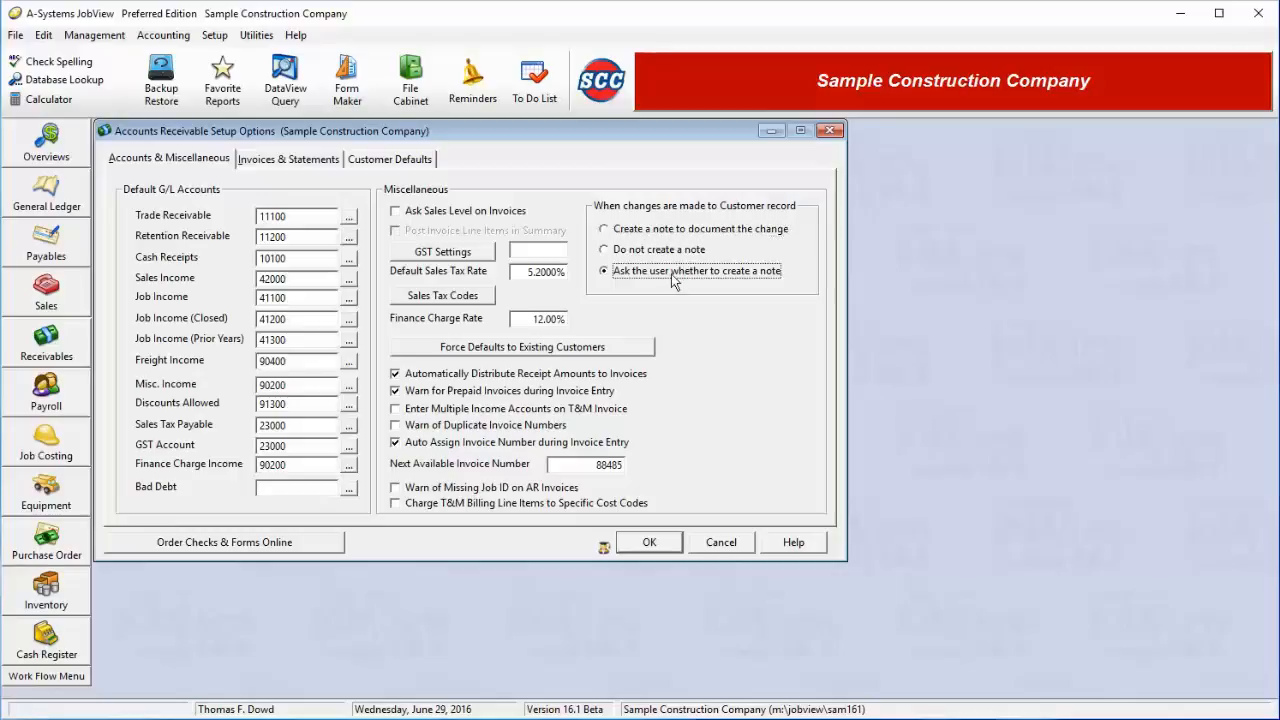
{"action": "left_click", "coordinate": [604, 230]}
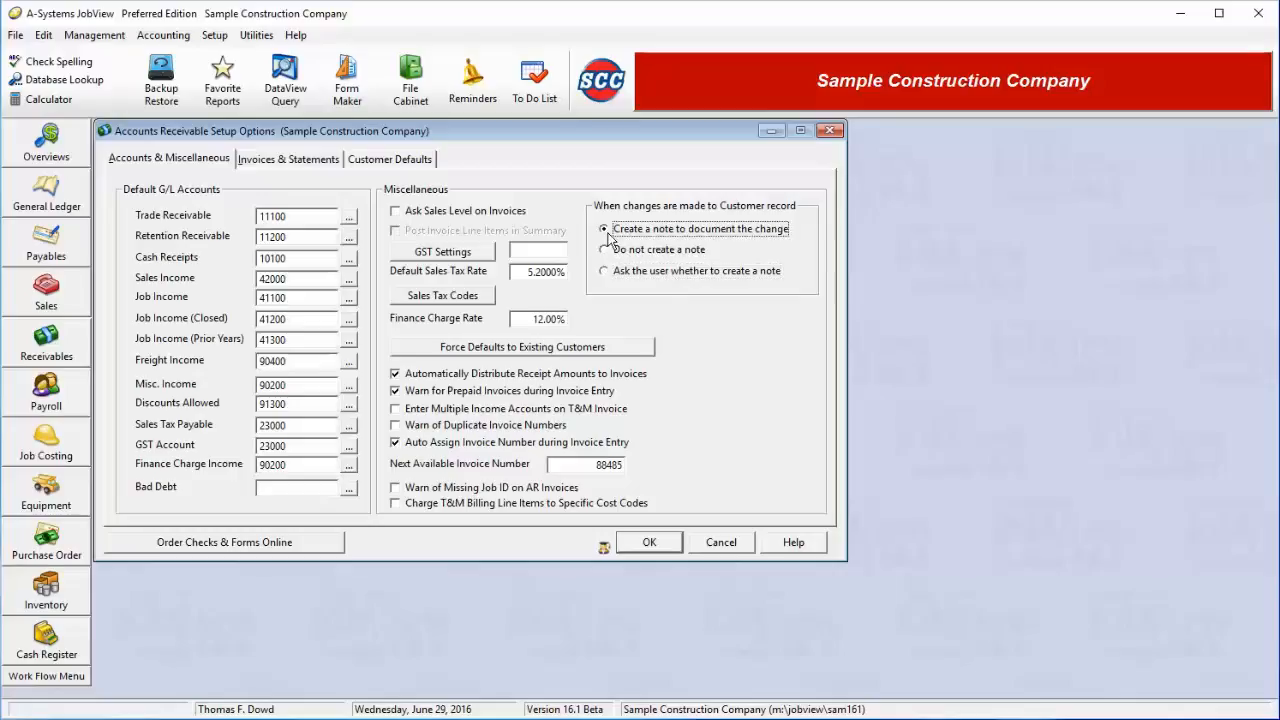
{"action": "left_click", "coordinate": [456, 210]}
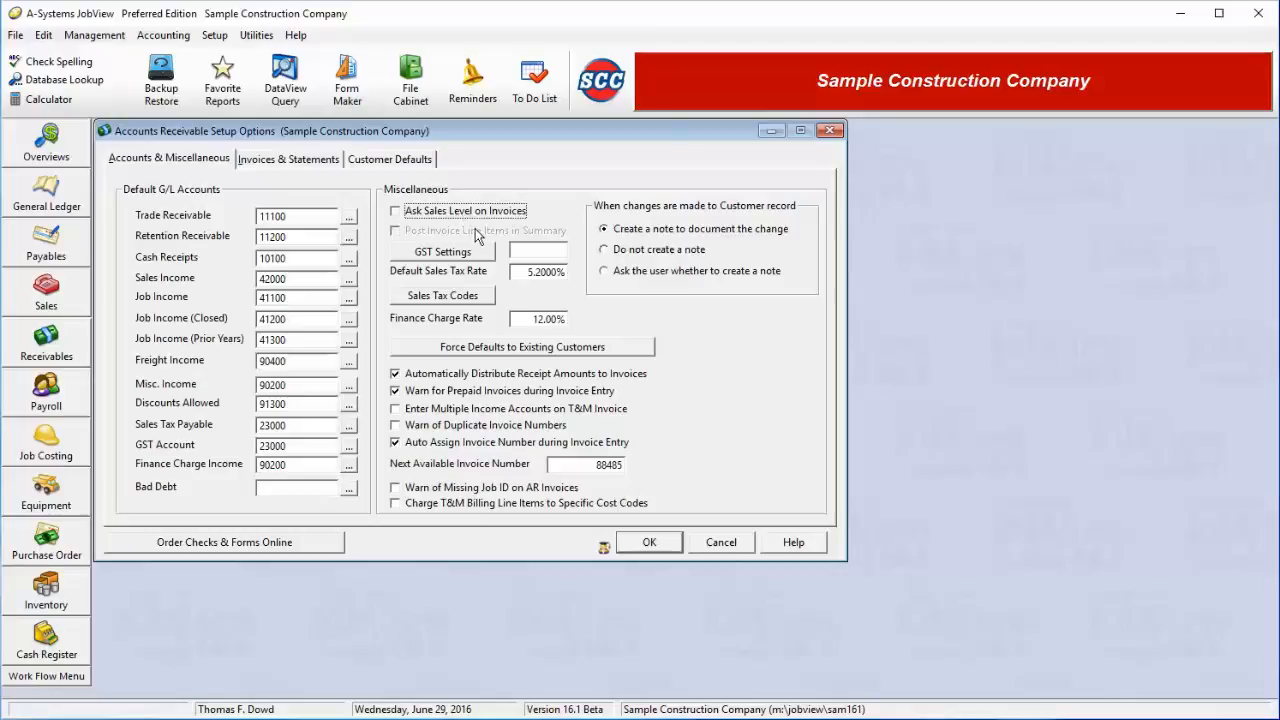
{"action": "left_click", "coordinate": [466, 218]}
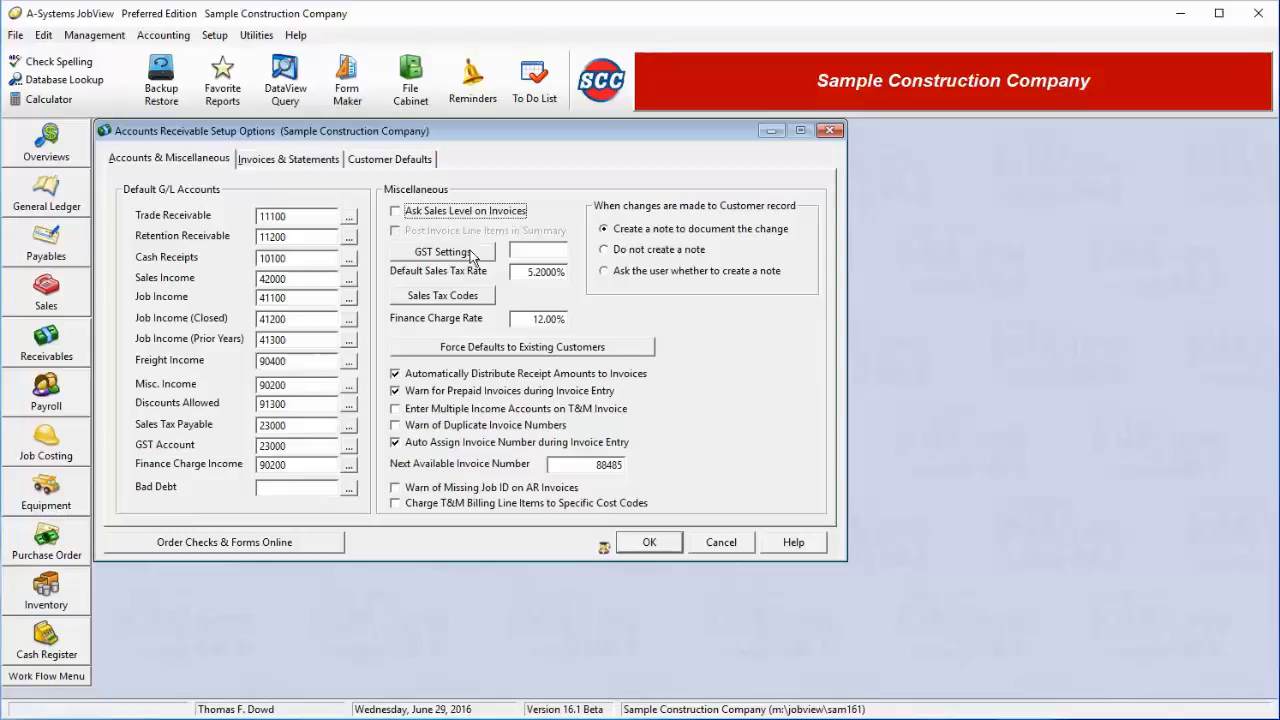
{"action": "left_click", "coordinate": [470, 252]}
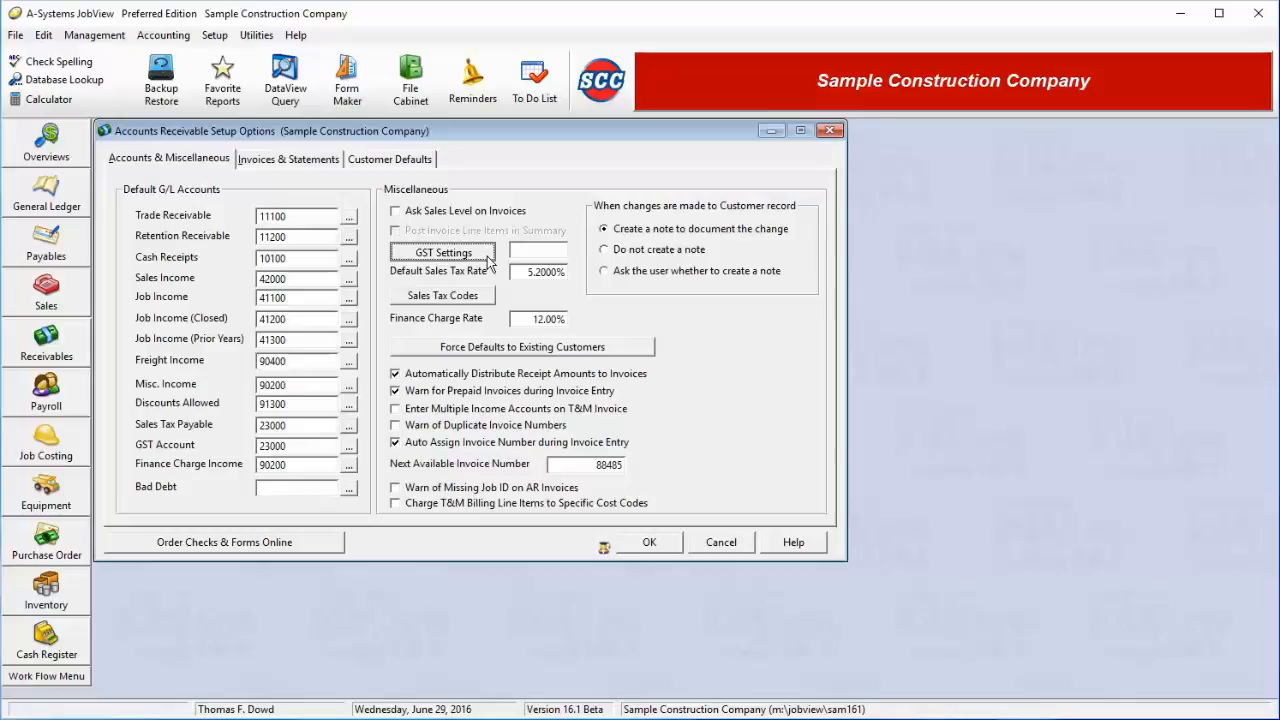
{"action": "left_click", "coordinate": [489, 258]}
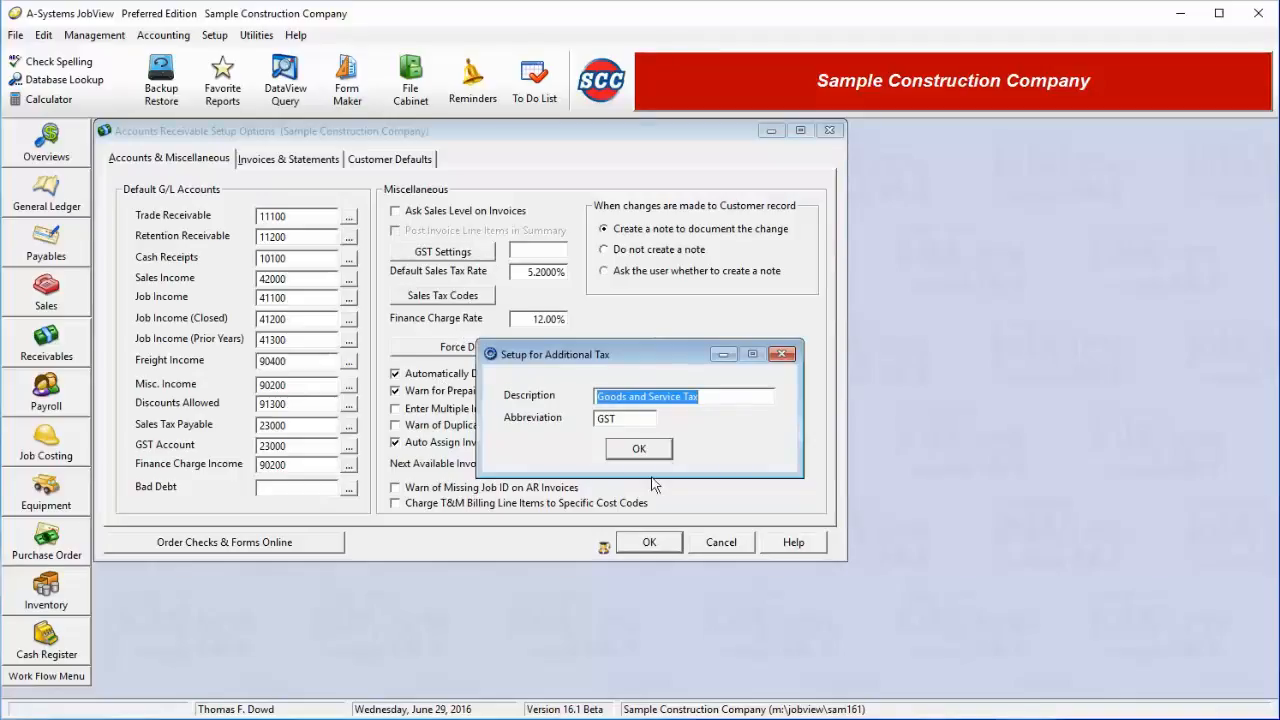
{"action": "left_click", "coordinate": [639, 449]}
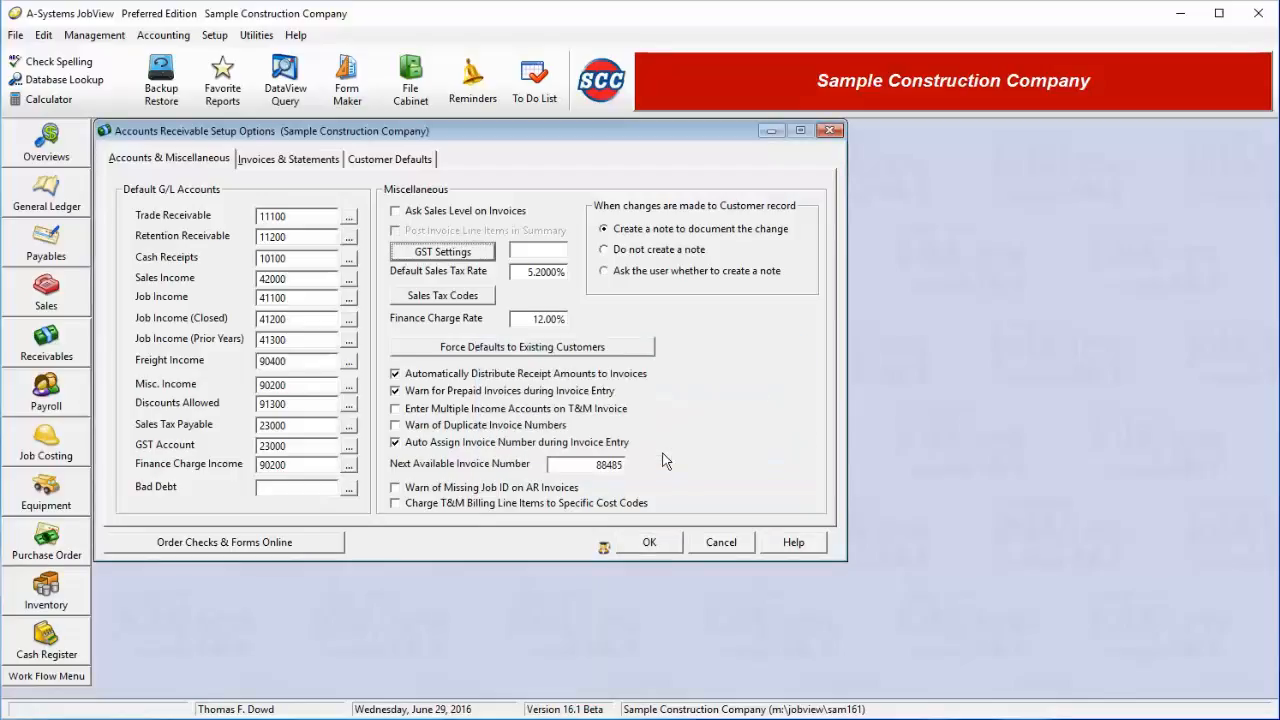
{"action": "left_click", "coordinate": [520, 271]}
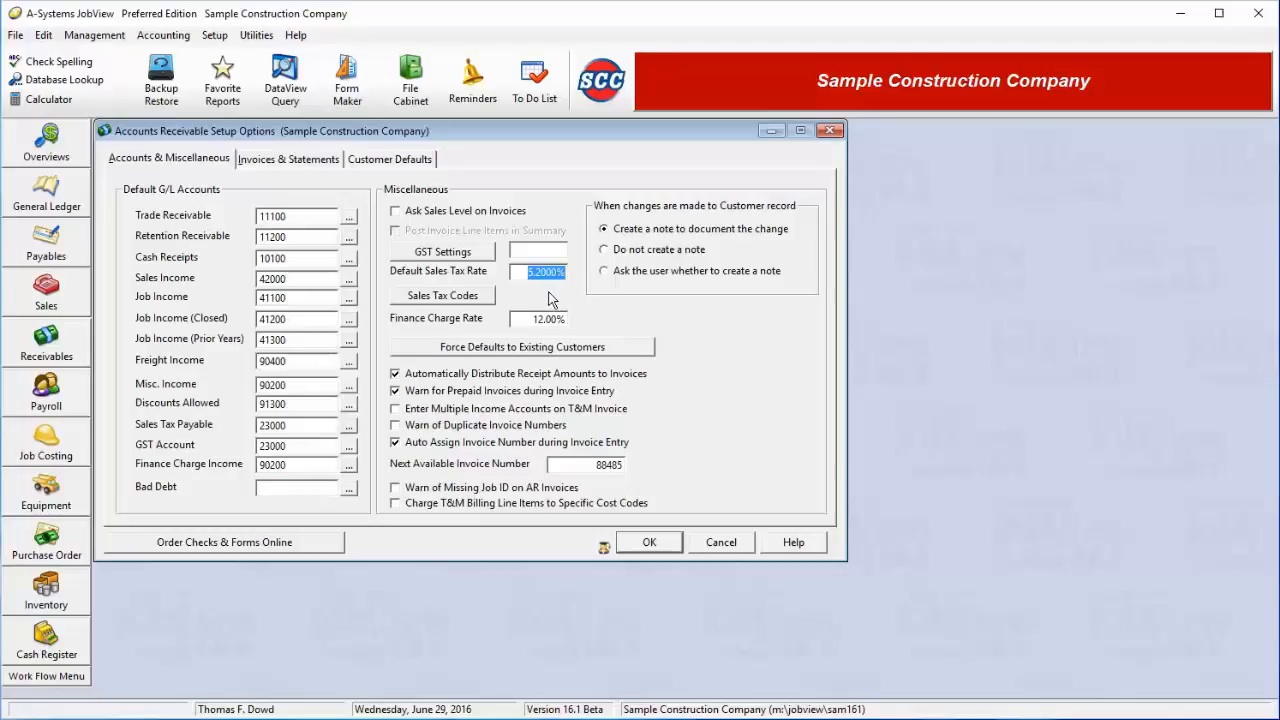
Browse the Sales Tax Codes list and start inserting a new tax code
{"action": "left_click", "coordinate": [468, 303]}
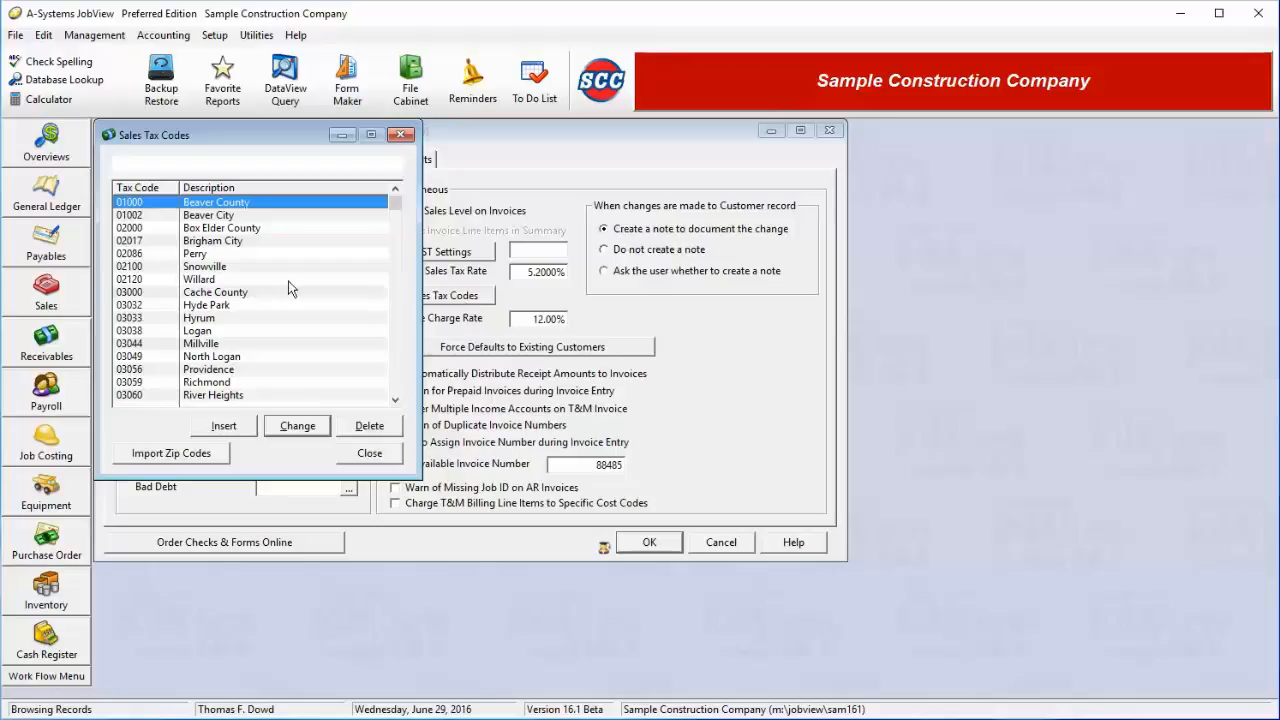
{"action": "left_click", "coordinate": [290, 317]}
{"action": "key", "text": "Down"}
{"action": "key", "text": "Down"}
{"action": "key", "text": "Down"}
{"action": "key", "text": "Down"}
{"action": "key", "text": "Down"}
{"action": "key", "text": "Down"}
{"action": "key", "text": "Down"}
{"action": "key", "text": "Down"}
{"action": "key", "text": "Down"}
{"action": "key", "text": "Down"}
{"action": "key", "text": "Down"}
{"action": "key", "text": "Down"}
{"action": "key", "text": "Down"}
{"action": "key", "text": "Down"}
{"action": "key", "text": "Down"}
{"action": "key", "text": "Down"}
{"action": "key", "text": "Down"}
{"action": "key", "text": "Down"}
{"action": "key", "text": "Down"}
{"action": "key", "text": "Down"}
{"action": "key", "text": "Down"}
{"action": "key", "text": "Down"}
{"action": "key", "text": "Down"}
{"action": "key", "text": "Down"}
{"action": "key", "text": "Down"}
{"action": "key", "text": "Down"}
{"action": "key", "text": "Down"}
{"action": "key", "text": "Down"}
{"action": "key", "text": "Down"}
{"action": "key", "text": "Down"}
{"action": "key", "text": "Down"}
{"action": "key", "text": "Down"}
{"action": "key", "text": "Down"}
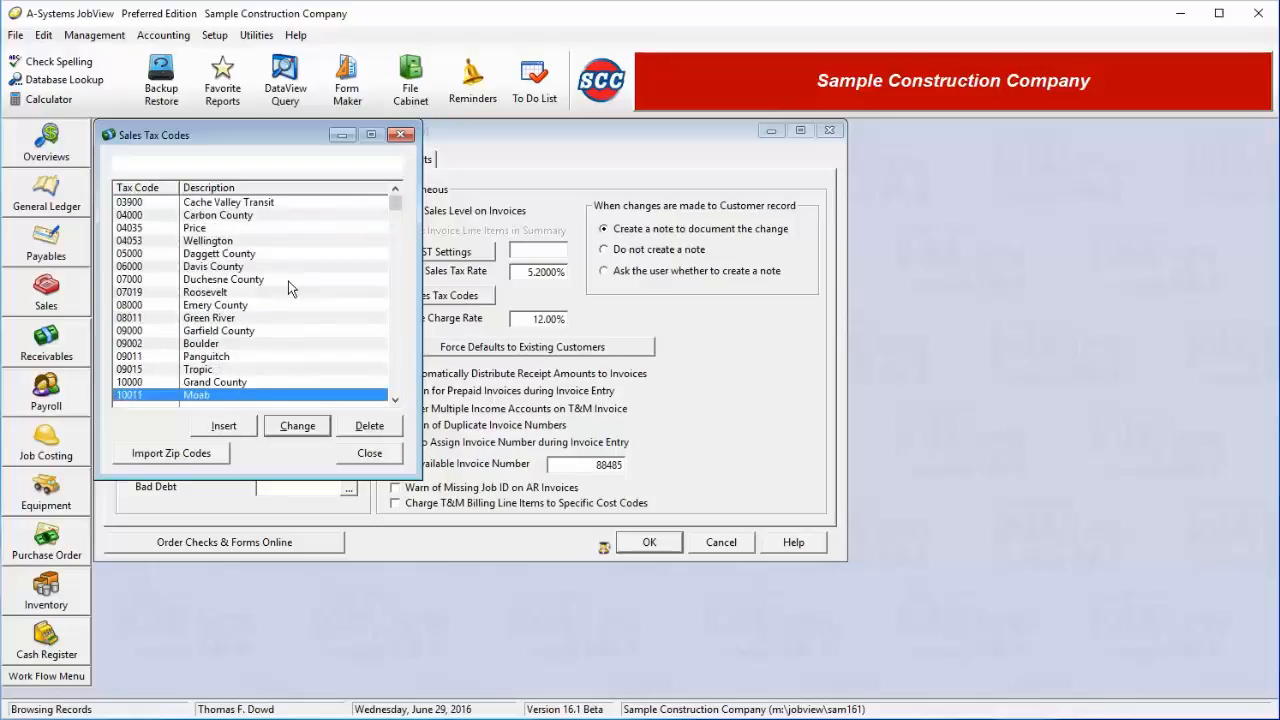
{"action": "key", "text": "Up"}
{"action": "key", "text": "Up"}
{"action": "key", "text": "Up"}
{"action": "key", "text": "Up"}
{"action": "key", "text": "Up"}
{"action": "key", "text": "Up"}
{"action": "key", "text": "Up"}
{"action": "key", "text": "Up"}
{"action": "key", "text": "Up"}
{"action": "key", "text": "Up"}
{"action": "key", "text": "Up"}
{"action": "key", "text": "Up"}
{"action": "key", "text": "Up"}
{"action": "key", "text": "Up"}
{"action": "key", "text": "Up"}
{"action": "key", "text": "Up"}
{"action": "key", "text": "Up"}
{"action": "key", "text": "Up"}
{"action": "key", "text": "Up"}
{"action": "key", "text": "Up"}
{"action": "key", "text": "Up"}
{"action": "key", "text": "Up"}
{"action": "key", "text": "Up"}
{"action": "key", "text": "Up"}
{"action": "key", "text": "Up"}
{"action": "key", "text": "Up"}
{"action": "key", "text": "Up"}
{"action": "key", "text": "Up"}
{"action": "key", "text": "Up"}
{"action": "key", "text": "Up"}
{"action": "key", "text": "Up"}
{"action": "key", "text": "Up"}
{"action": "key", "text": "Up"}
{"action": "key", "text": "Up"}
{"action": "key", "text": "Up"}
{"action": "key", "text": "Up"}
{"action": "key", "text": "Up"}
{"action": "key", "text": "Up"}
{"action": "key", "text": "Up"}
{"action": "key", "text": "Up"}
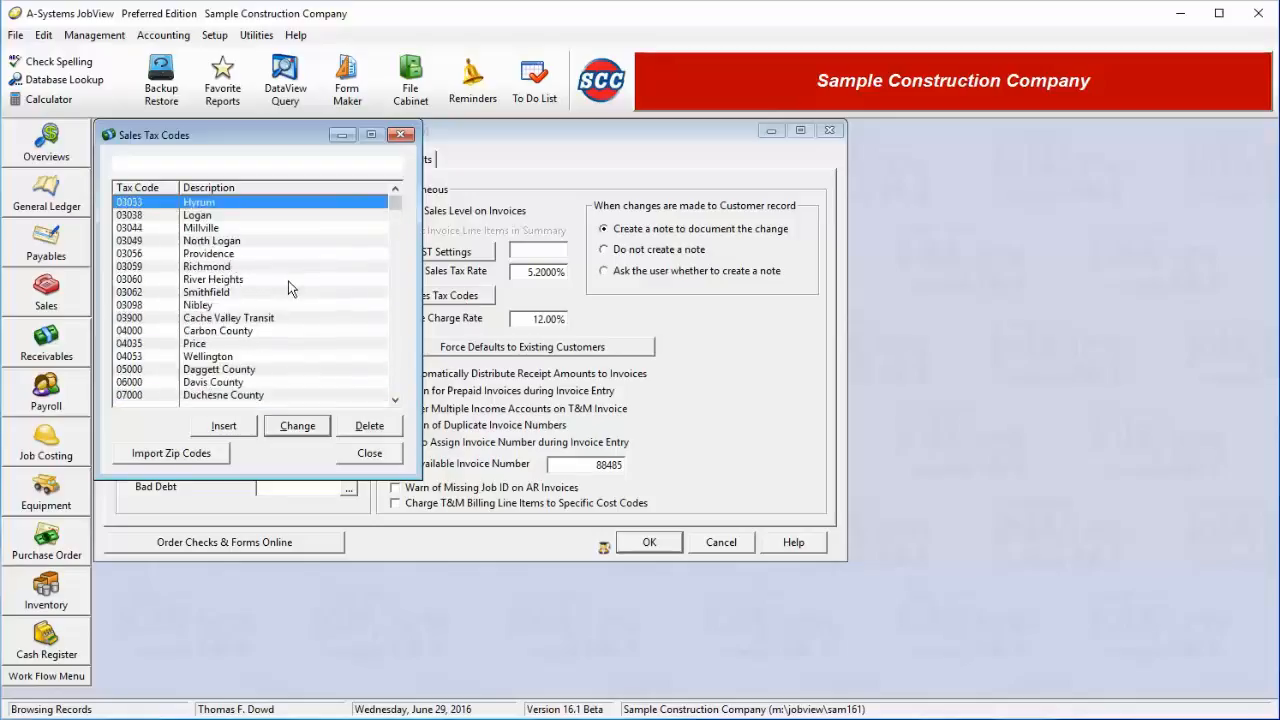
{"action": "left_click", "coordinate": [242, 426]}
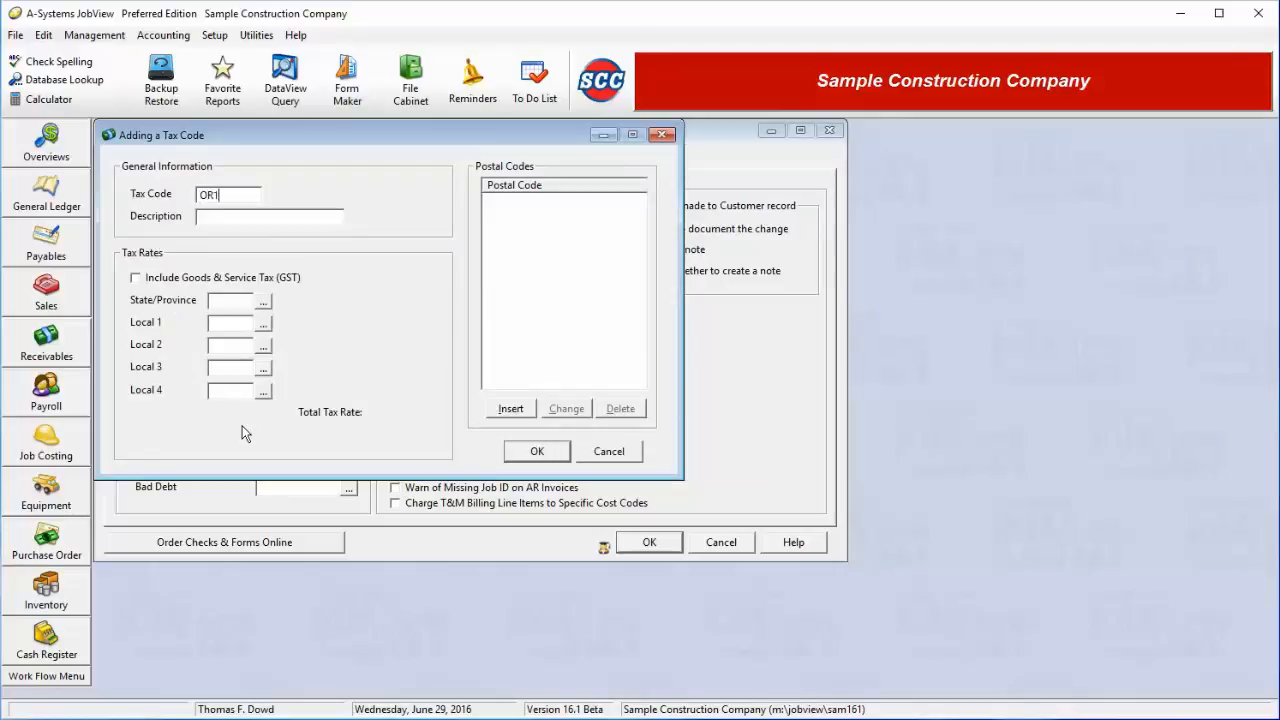
Complete the tax code as OR125 with description 'Oregon Portland'
{"action": "type", "text": "5"}
{"action": "key", "text": "Tab"}
{"action": "type", "text": "Oregon Portland Area"}
{"action": "key", "text": "Tab"}
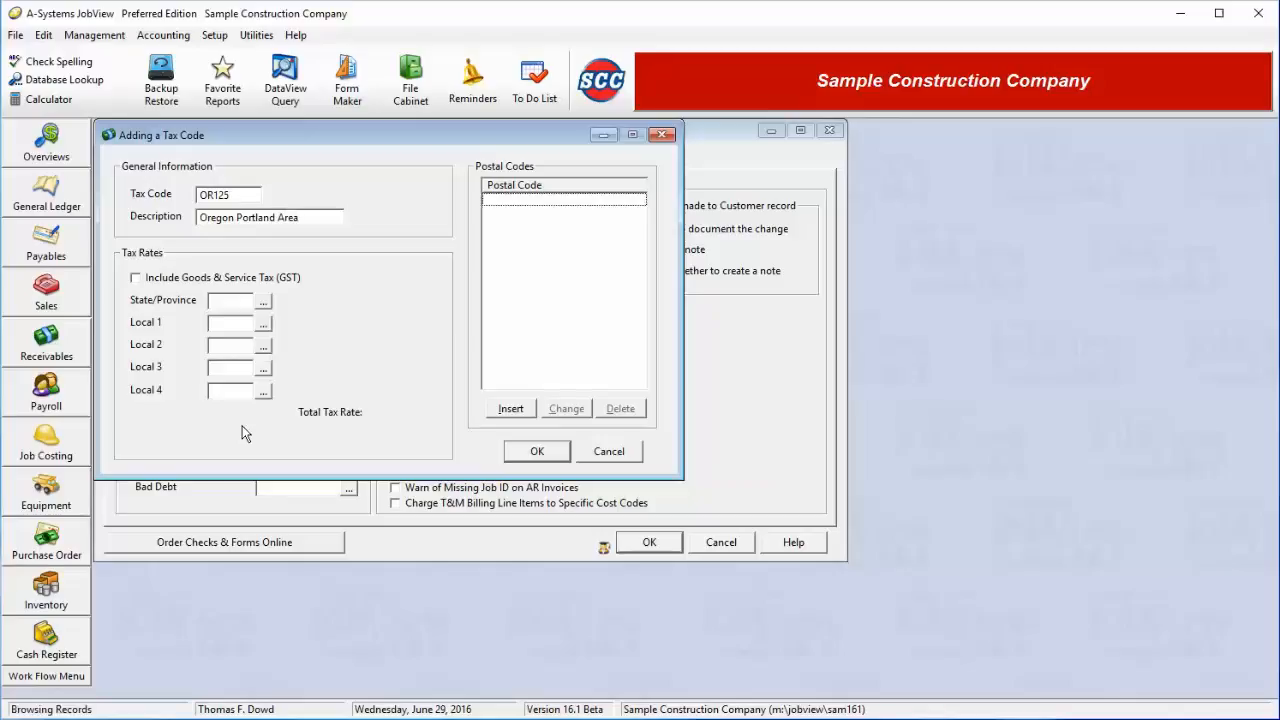
Change Oregon's state sales tax rate to 5% and select Oregon as the tax code's state
{"action": "left_click", "coordinate": [264, 302]}
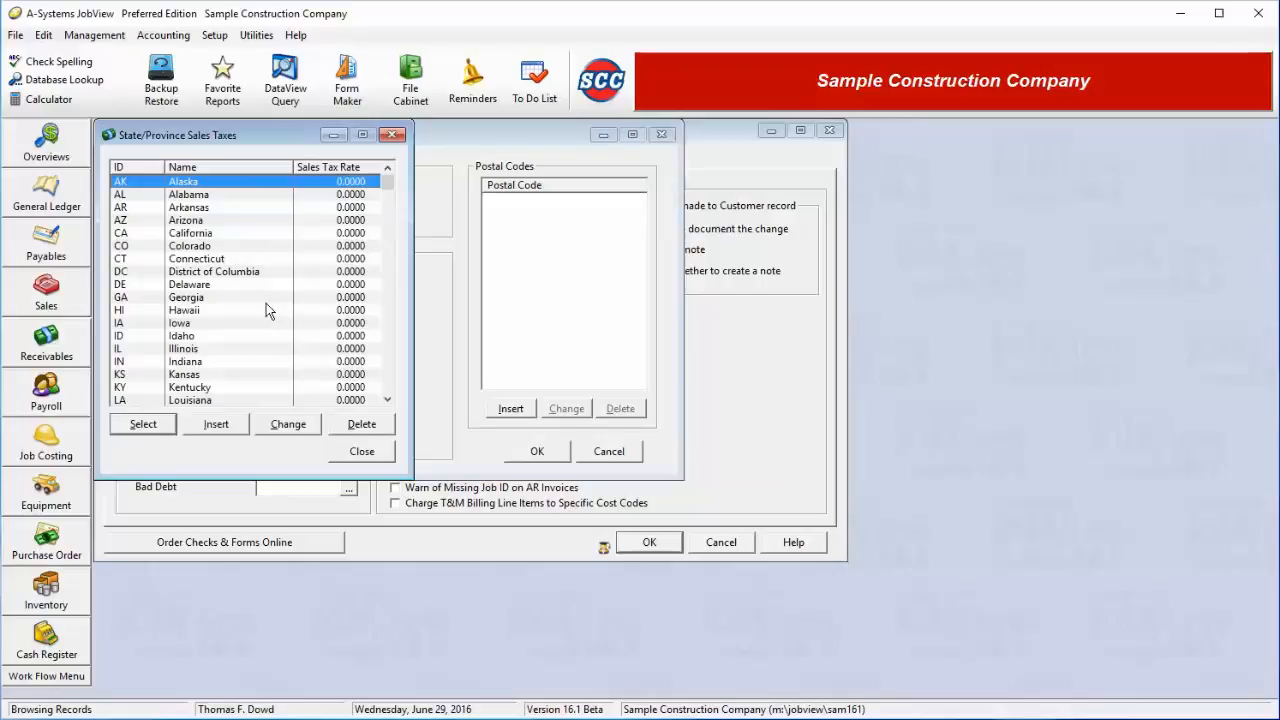
{"action": "key", "text": "Down"}
{"action": "key", "text": "Down"}
{"action": "key", "text": "Down"}
{"action": "key", "text": "Down"}
{"action": "key", "text": "Down"}
{"action": "key", "text": "Down"}
{"action": "key", "text": "Down"}
{"action": "key", "text": "Down"}
{"action": "key", "text": "Down"}
{"action": "key", "text": "Down"}
{"action": "key", "text": "Down"}
{"action": "key", "text": "Down"}
{"action": "key", "text": "Down"}
{"action": "key", "text": "Down"}
{"action": "key", "text": "Down"}
{"action": "key", "text": "Down"}
{"action": "key", "text": "Down"}
{"action": "key", "text": "Down"}
{"action": "key", "text": "Down"}
{"action": "key", "text": "Down"}
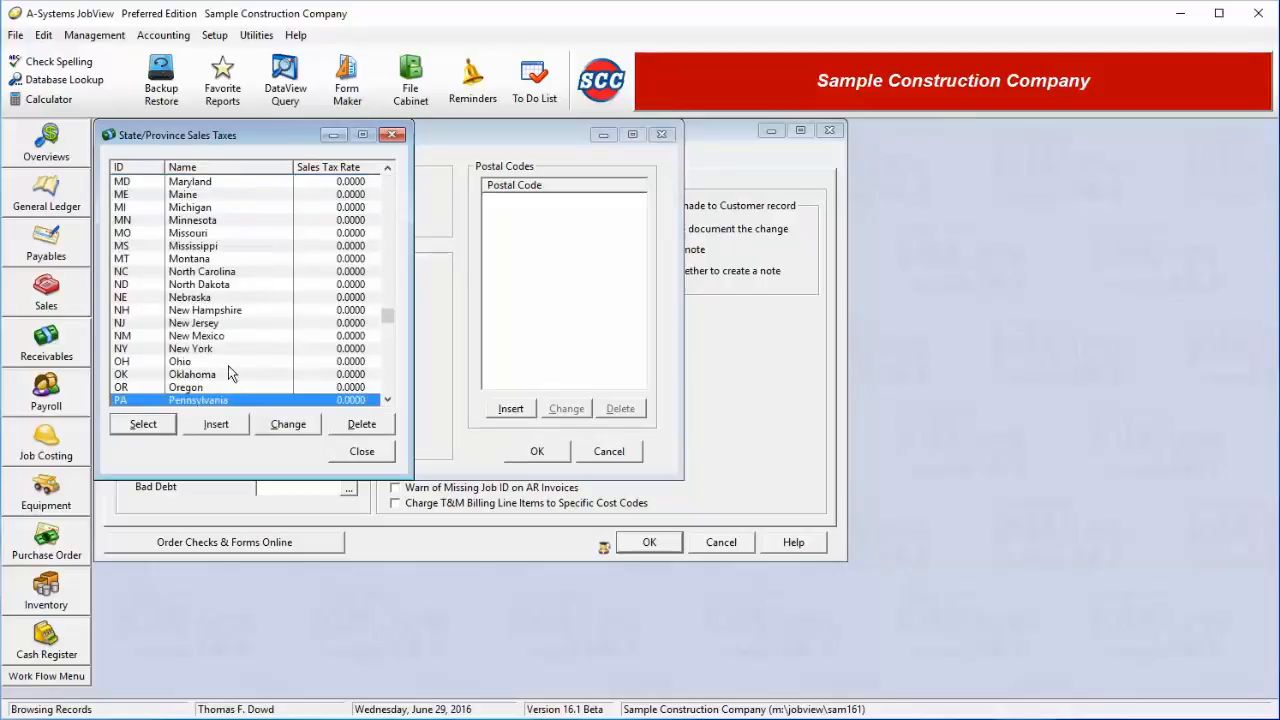
{"action": "left_click", "coordinate": [222, 388]}
{"action": "left_click", "coordinate": [294, 426]}
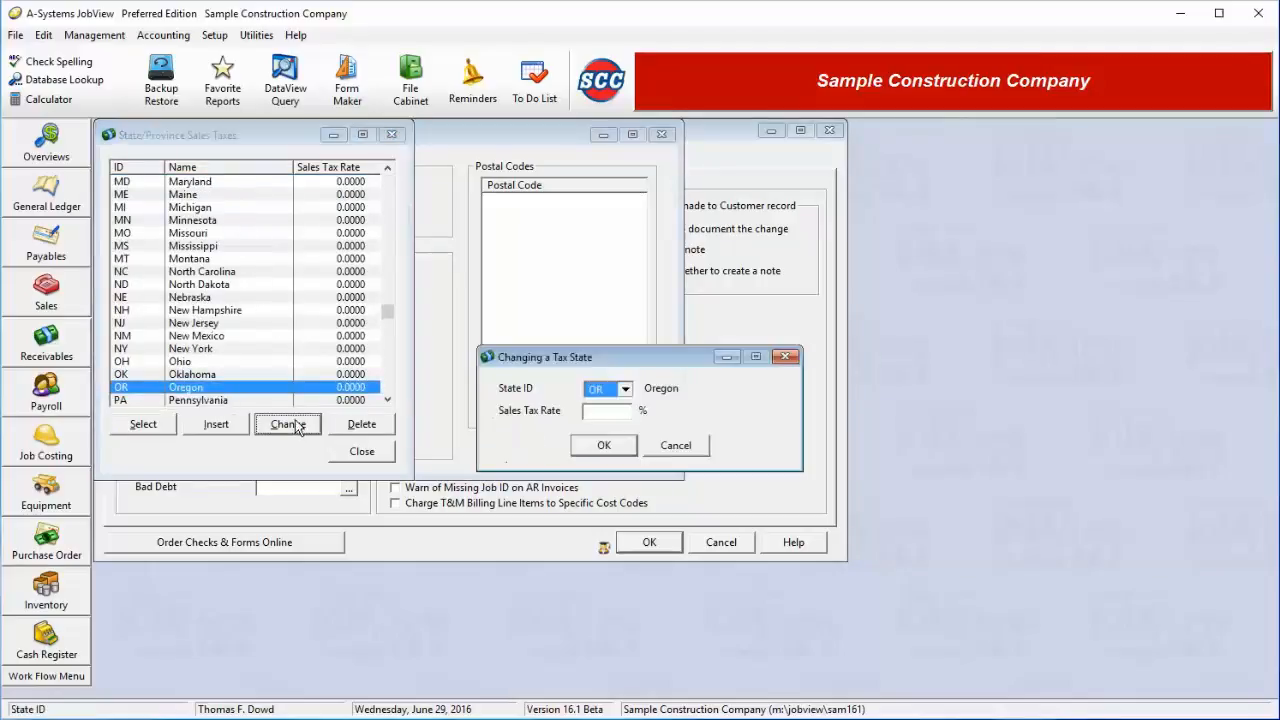
{"action": "key", "text": "Tab"}
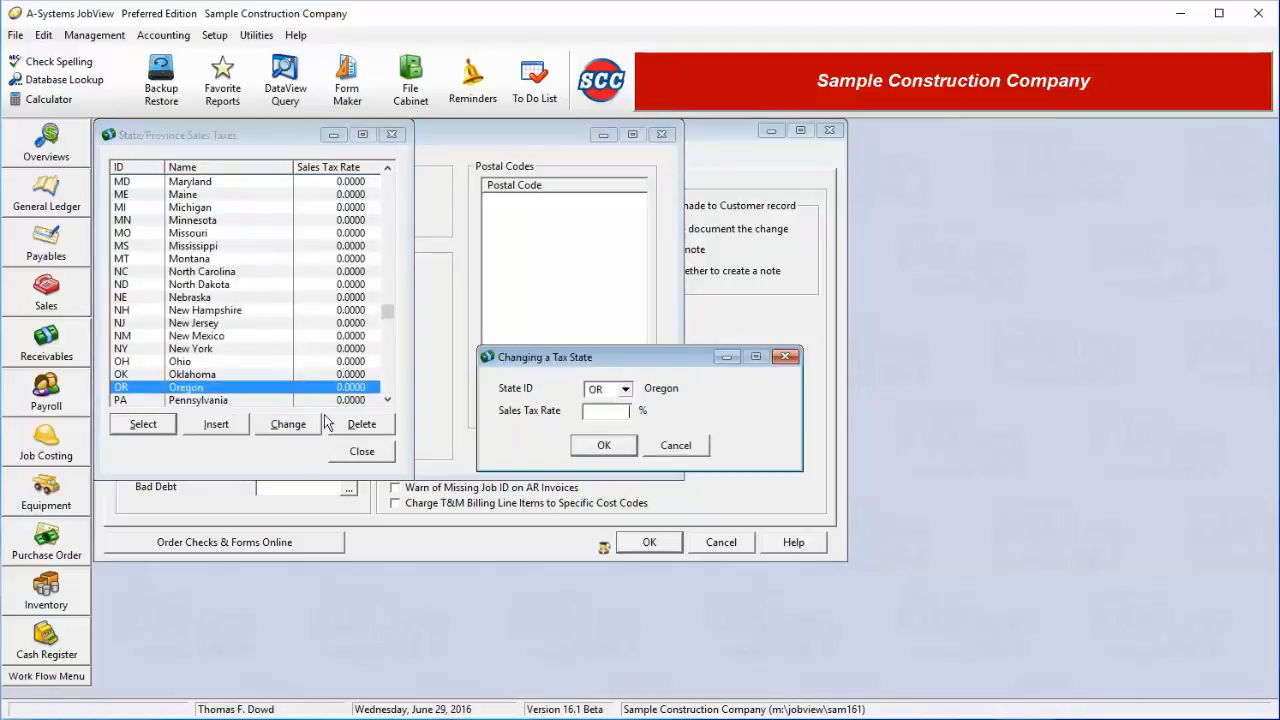
{"action": "type", "text": "5"}
{"action": "key", "text": "Tab"}
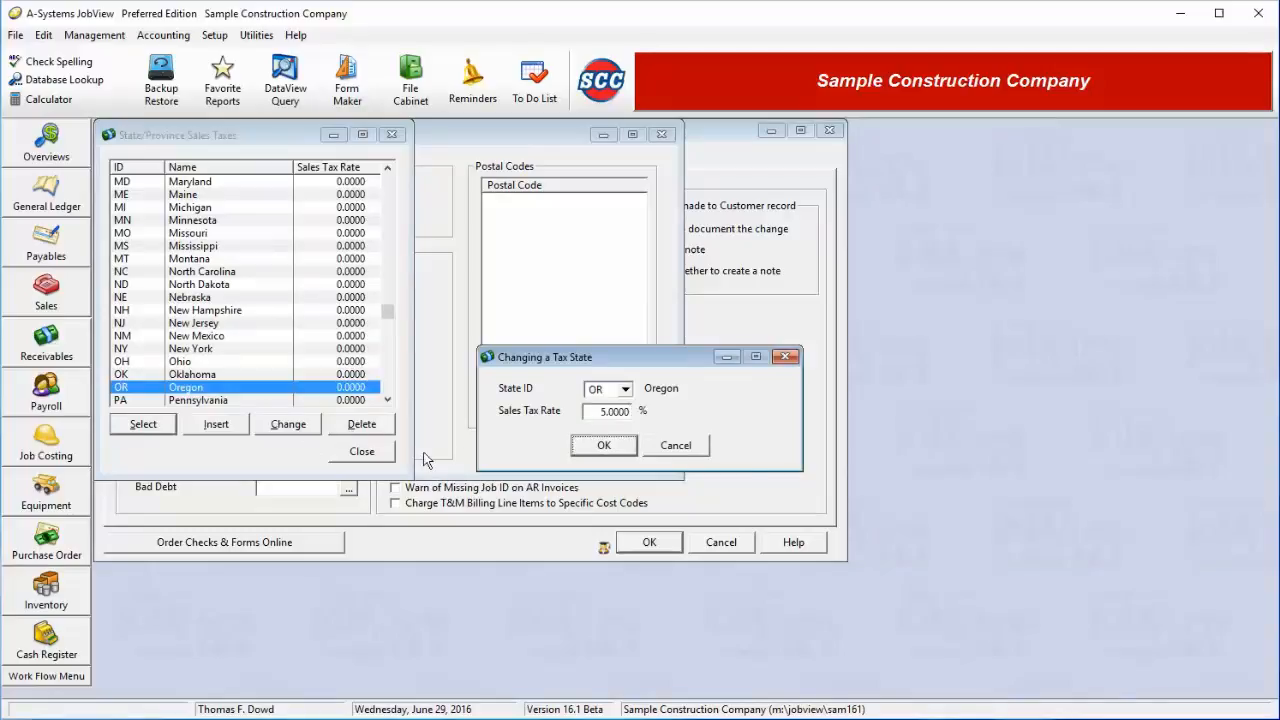
{"action": "left_click", "coordinate": [612, 446]}
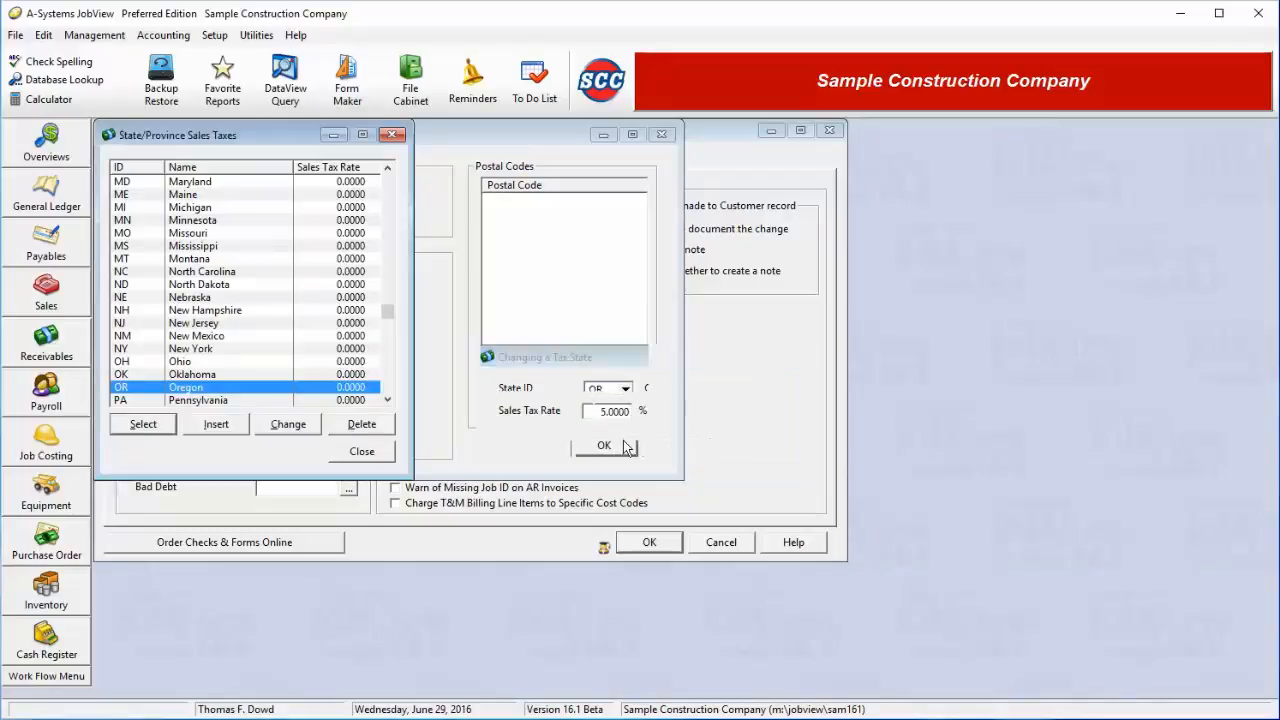
{"action": "left_click", "coordinate": [160, 428]}
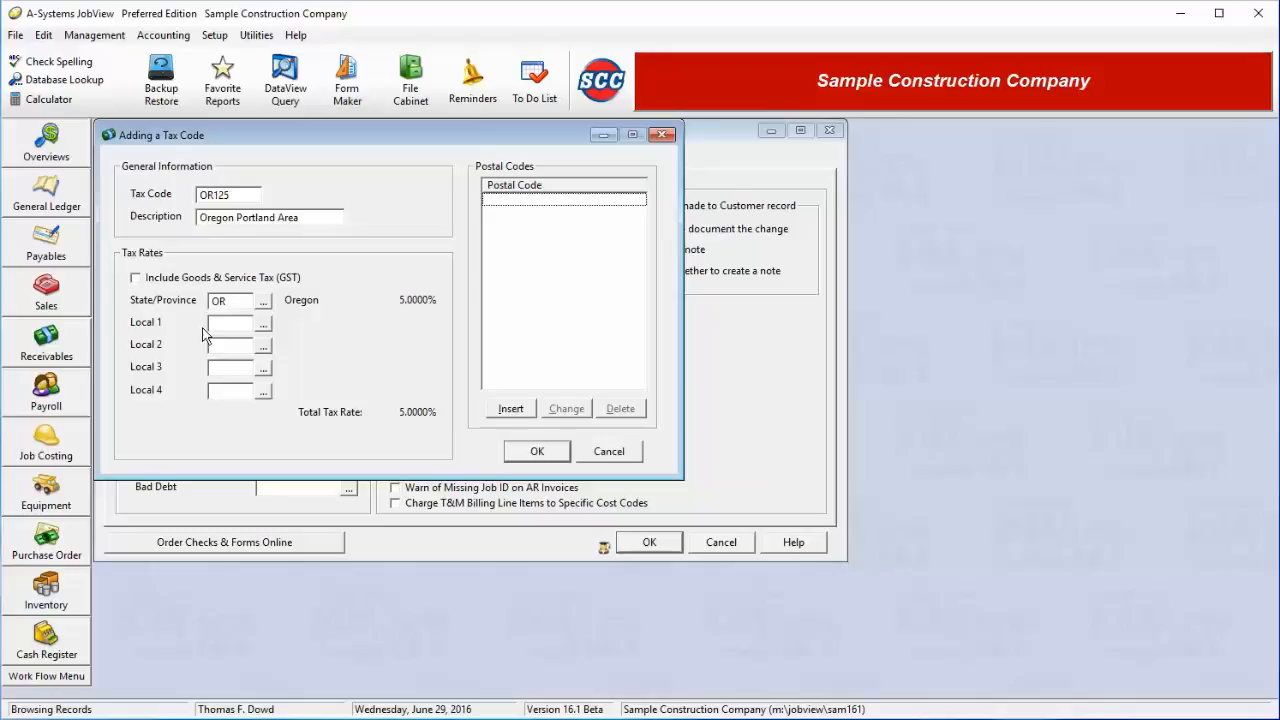
Add local tax POR 'Portland' at 1.25% as Local 1, save OR125, and close the tax codes list
{"action": "left_click", "coordinate": [268, 329]}
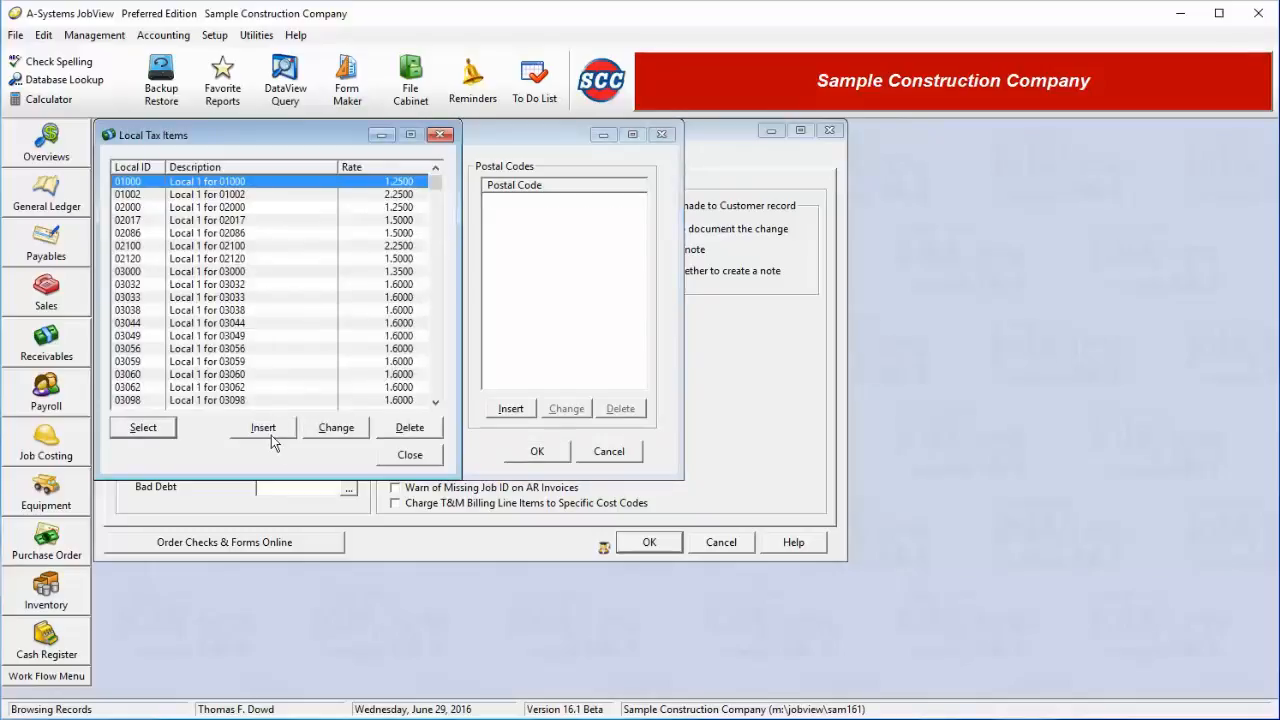
{"action": "left_click", "coordinate": [263, 427]}
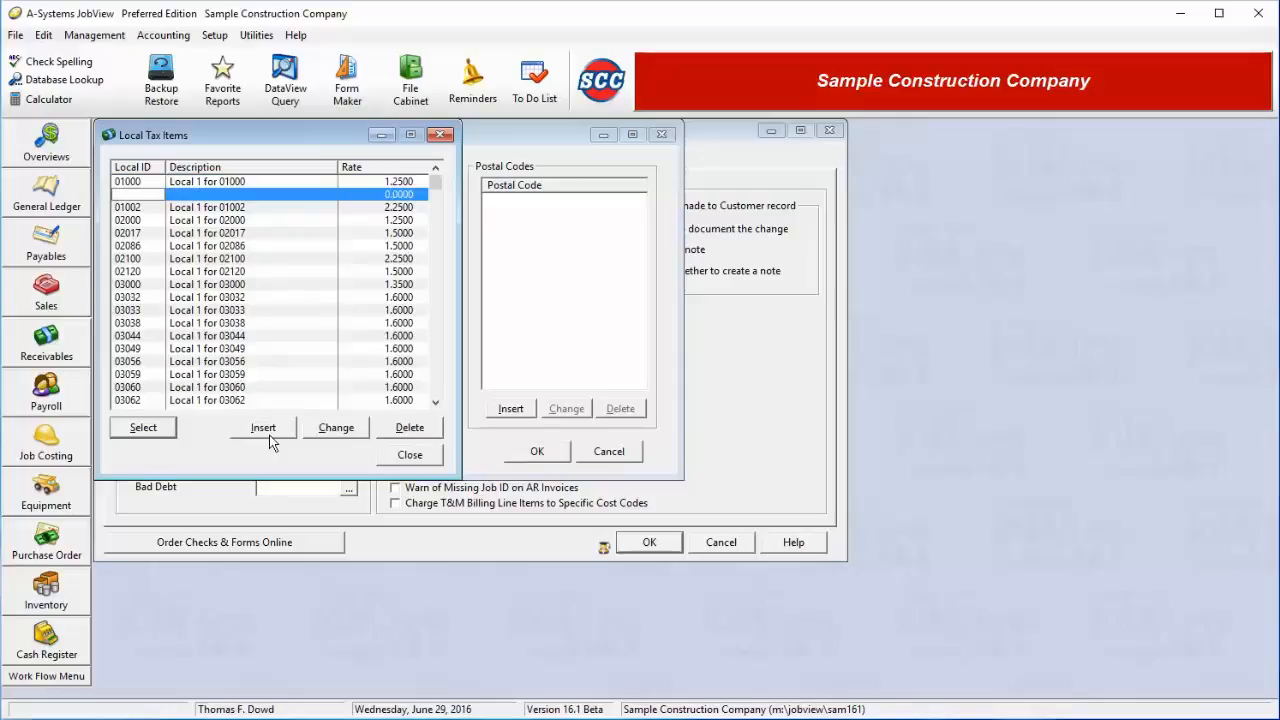
{"action": "type", "text": "POR"}
{"action": "key", "text": "Tab"}
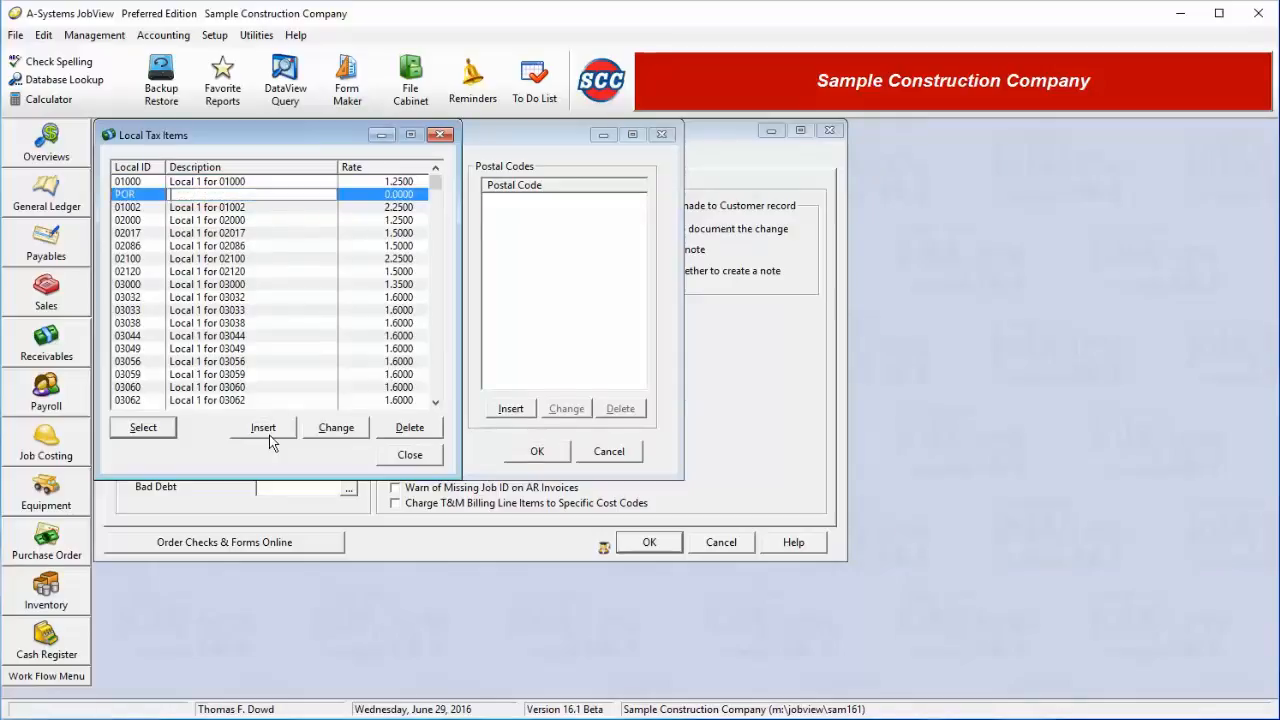
{"action": "type", "text": "Portland"}
{"action": "key", "text": "Tab"}
{"action": "type", "text": "1."}
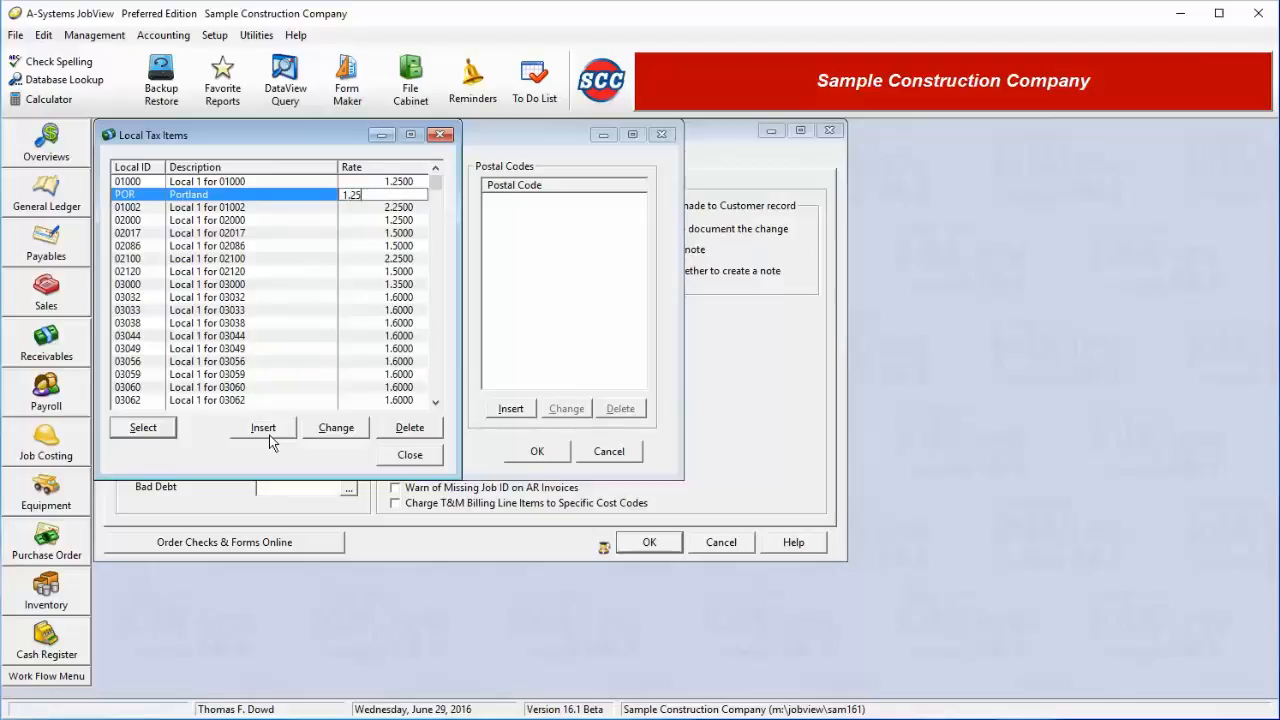
{"action": "key", "text": "Return"}
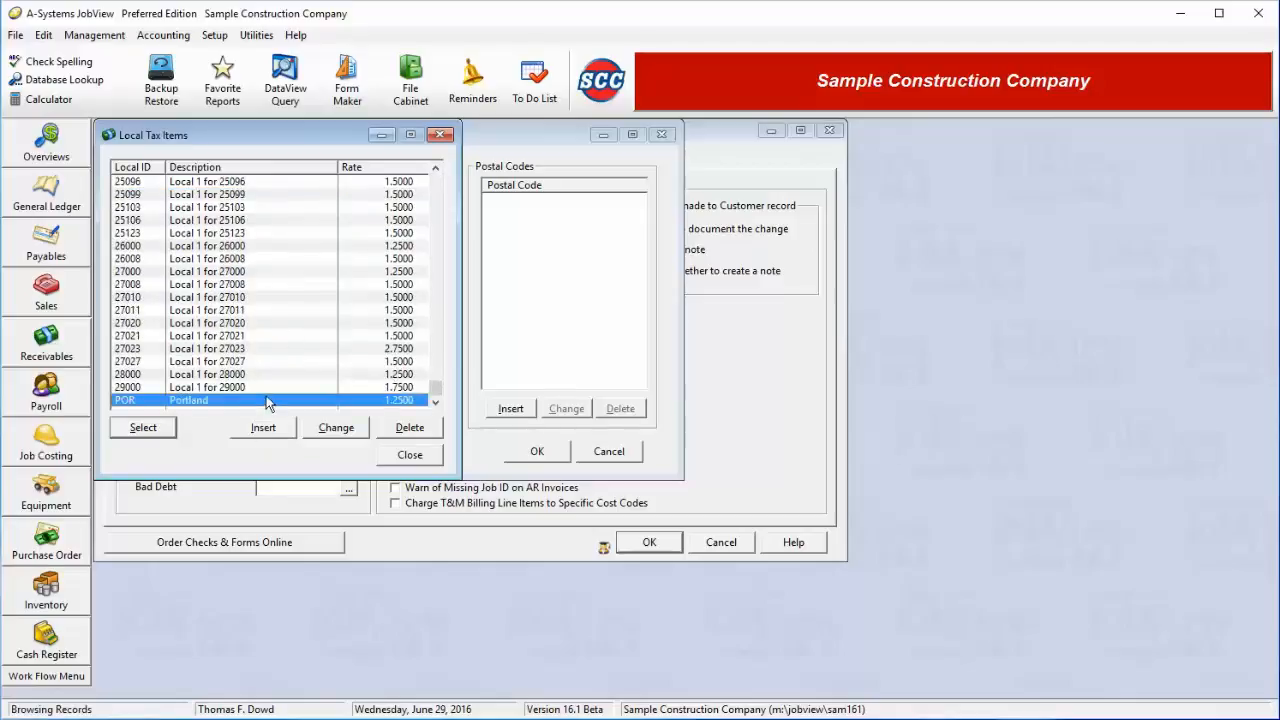
{"action": "double_click", "coordinate": [266, 400]}
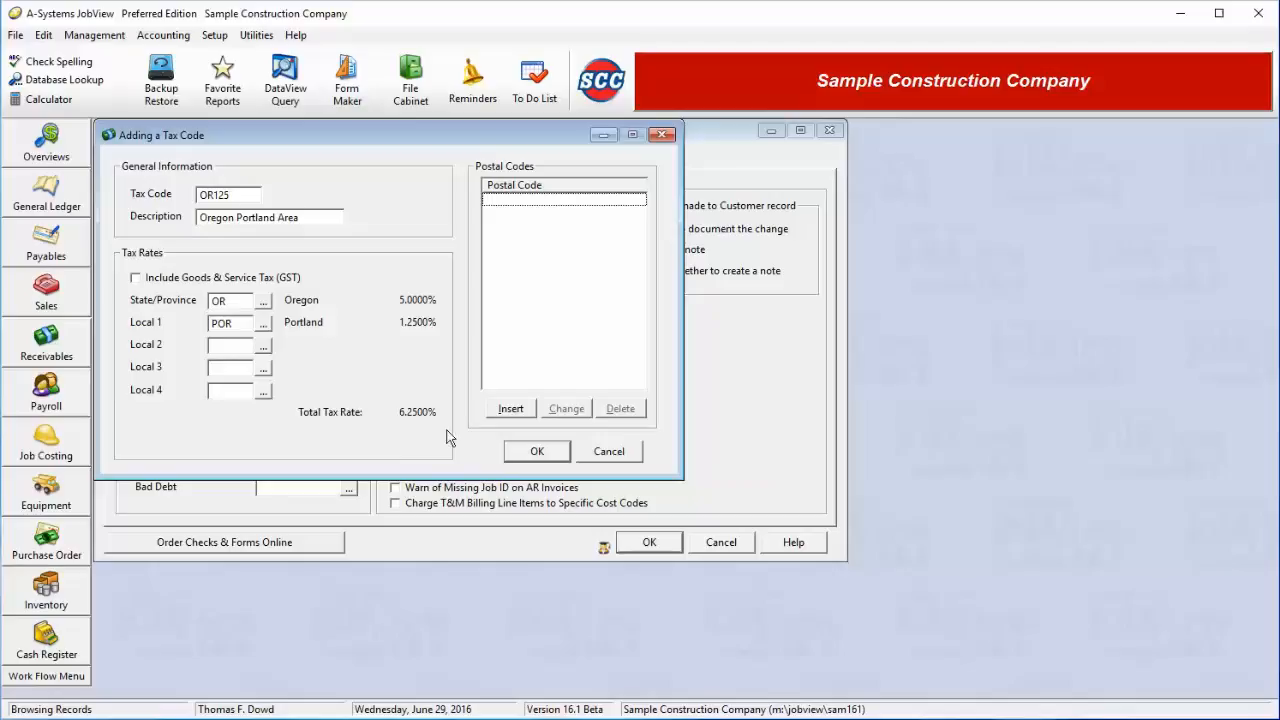
{"action": "left_click", "coordinate": [522, 453]}
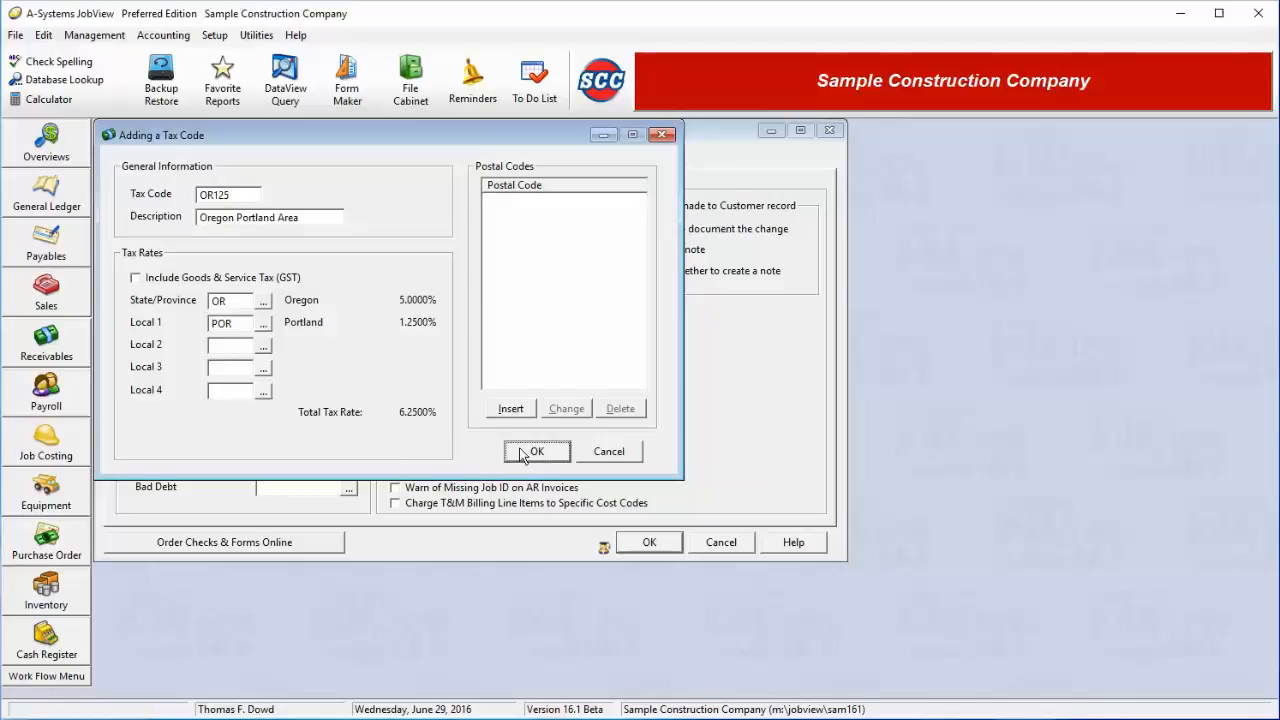
{"action": "left_click", "coordinate": [359, 451]}
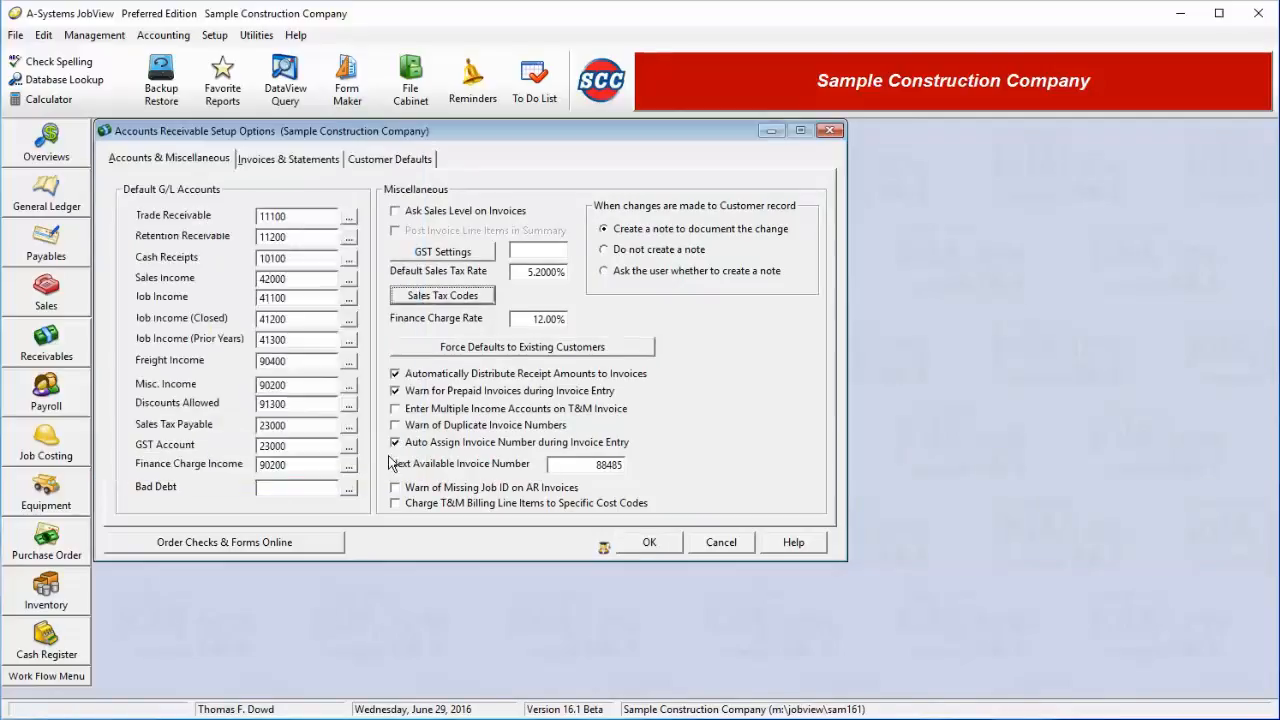
{"action": "left_click", "coordinate": [528, 319]}
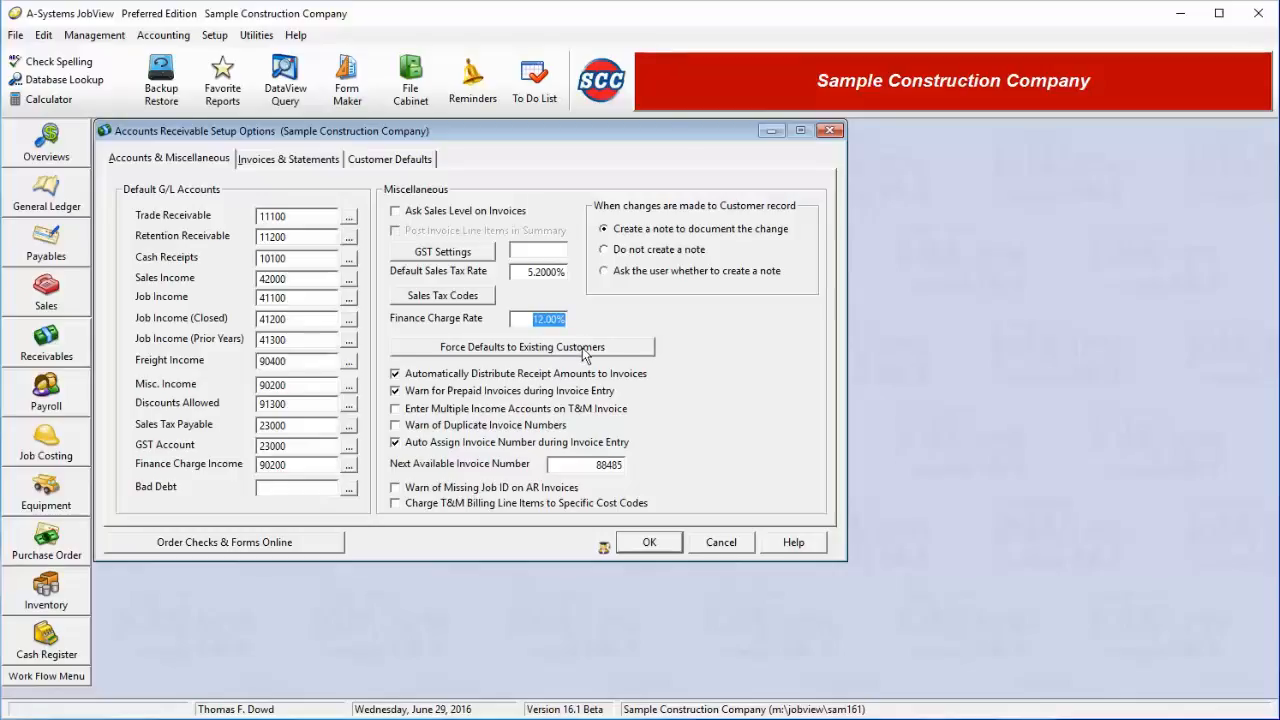
{"action": "left_click", "coordinate": [582, 347]}
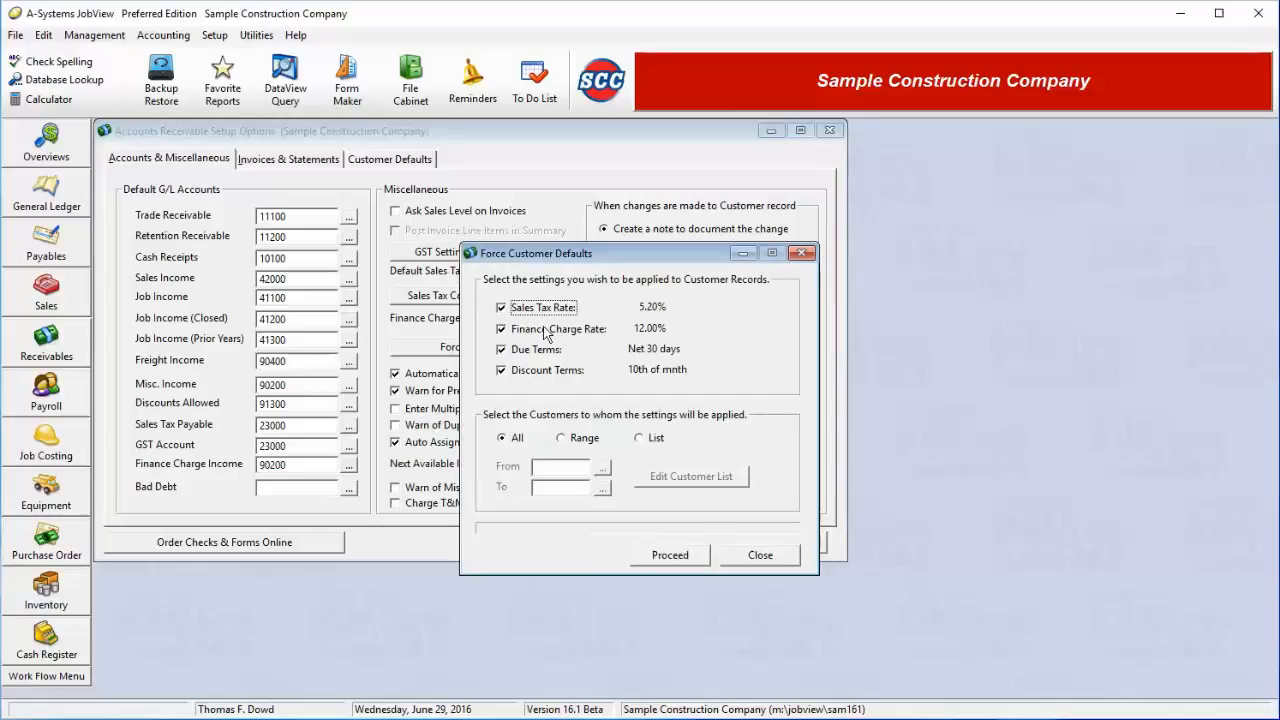
{"action": "left_click", "coordinate": [585, 439]}
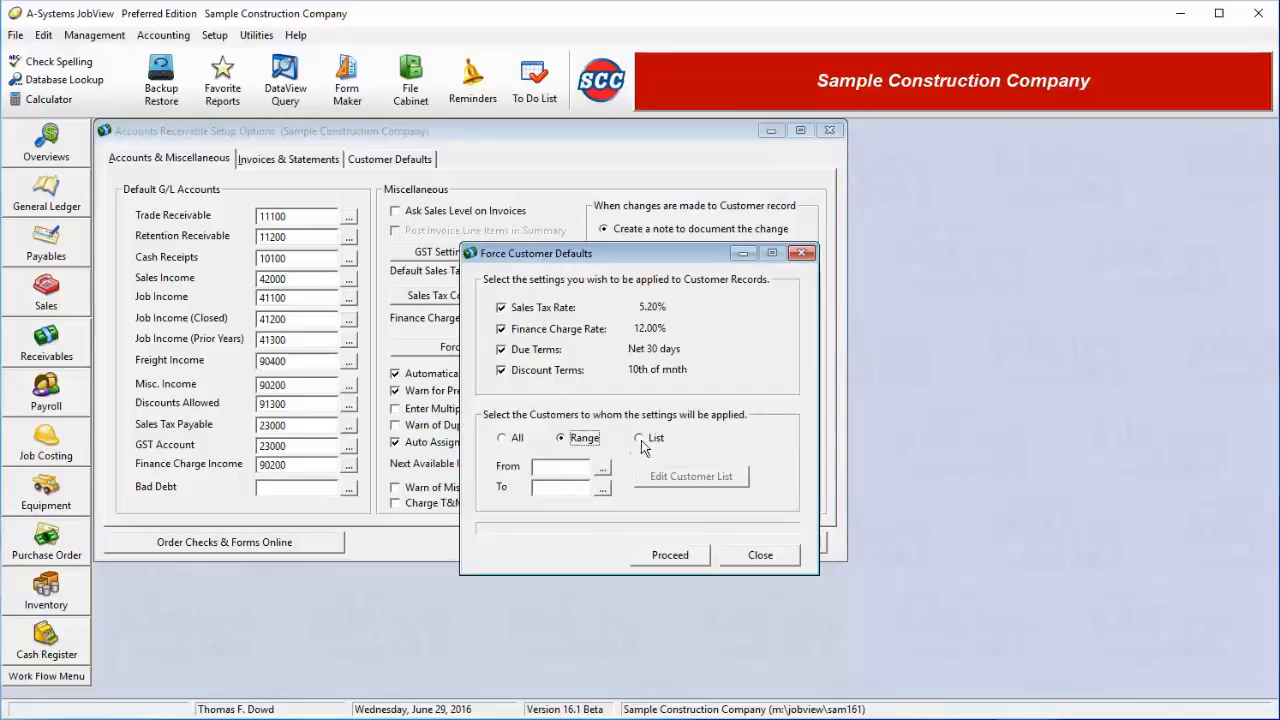
{"action": "left_click", "coordinate": [641, 440]}
{"action": "left_click", "coordinate": [585, 438]}
{"action": "left_click", "coordinate": [516, 437]}
{"action": "left_click", "coordinate": [738, 558]}
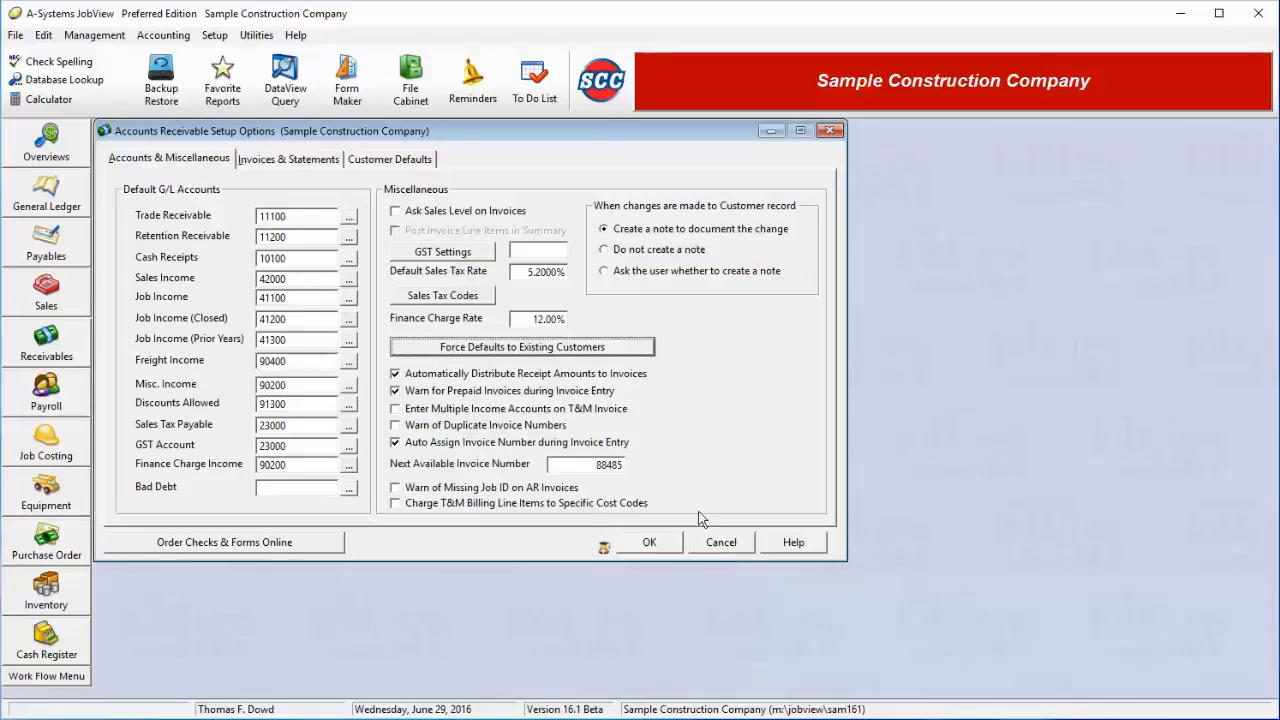
{"action": "left_click", "coordinate": [508, 377]}
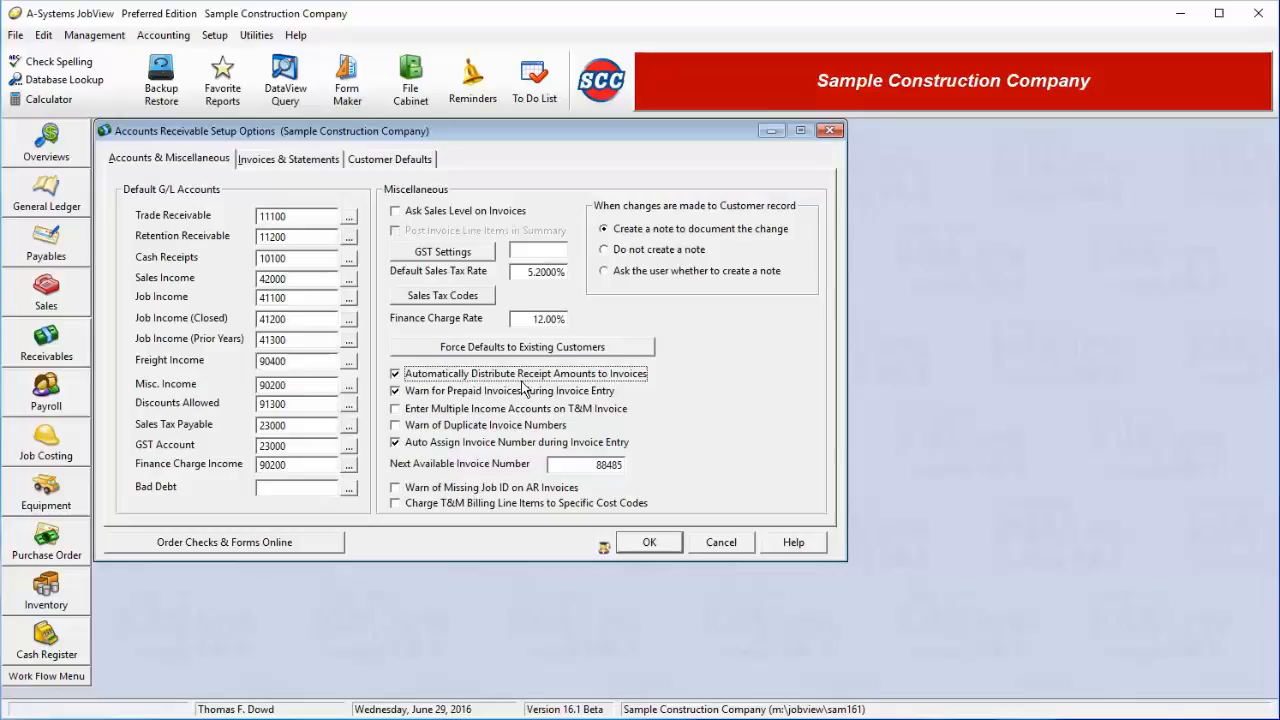
{"action": "key", "text": "Tab"}
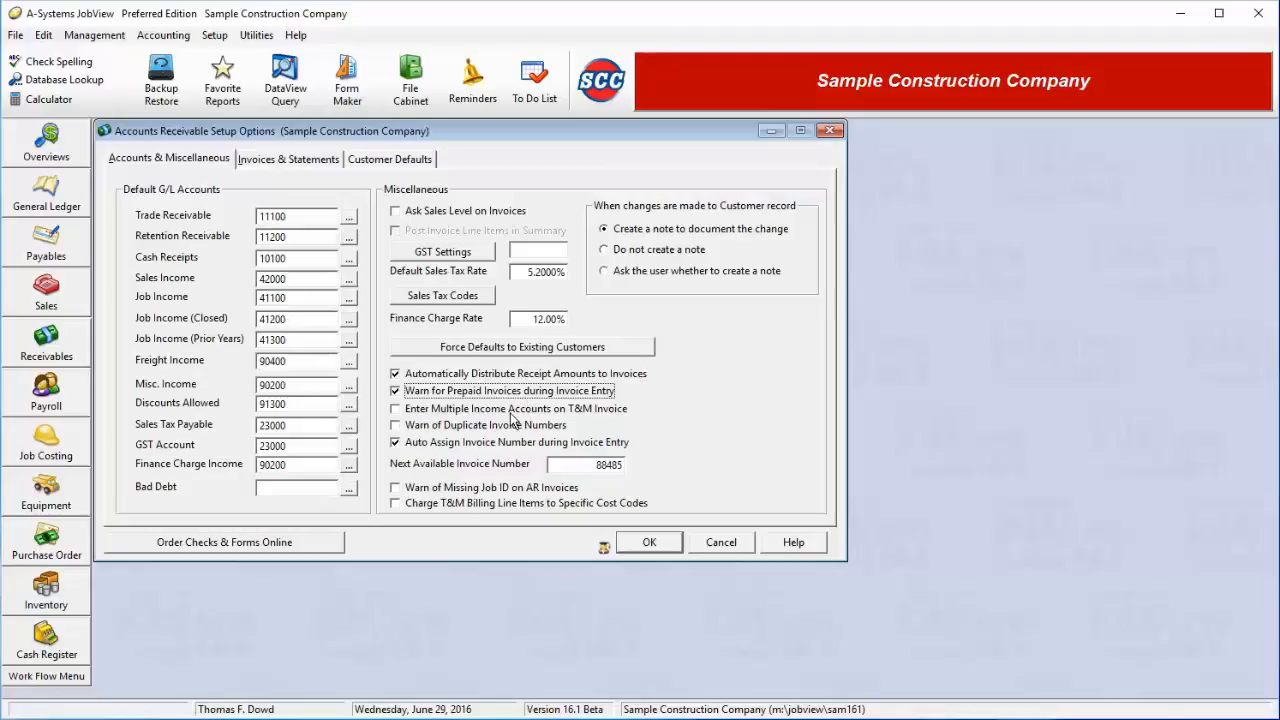
Turn on duplicate invoice number warnings, turn off automatic invoice numbering, and toggle the missing Job ID warning
{"action": "key", "text": "Tab"}
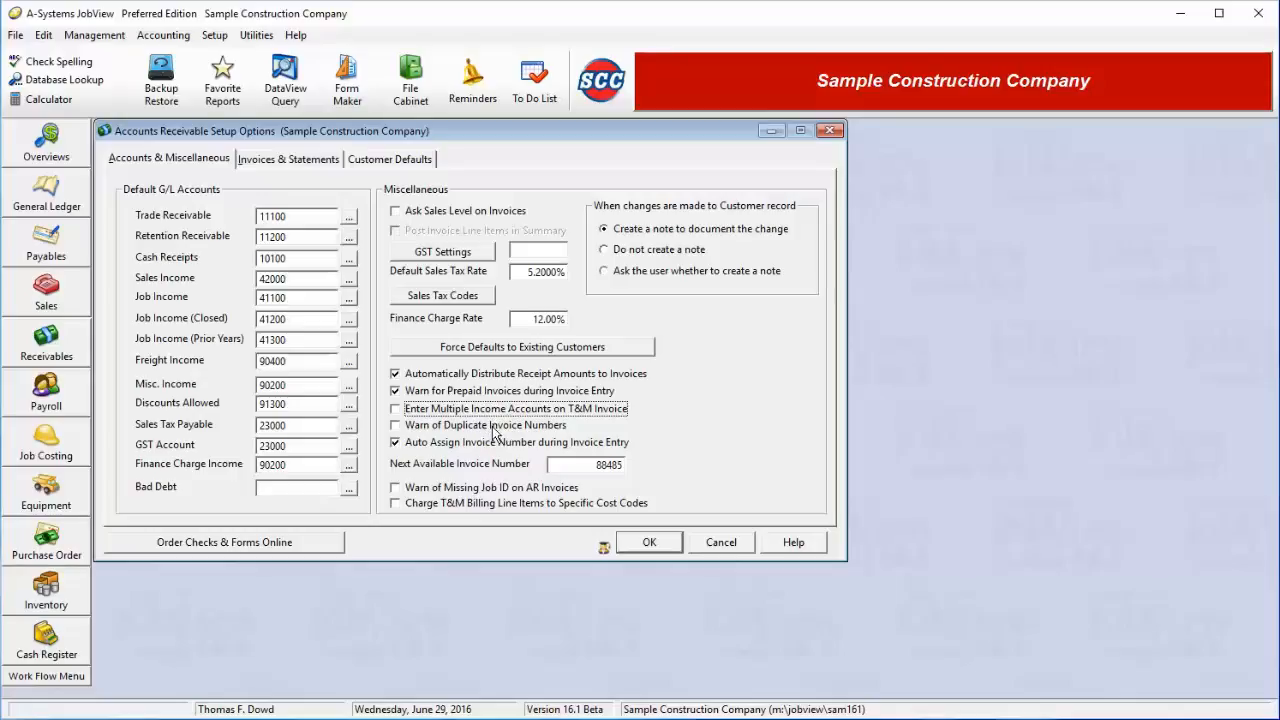
{"action": "key", "text": "Tab"}
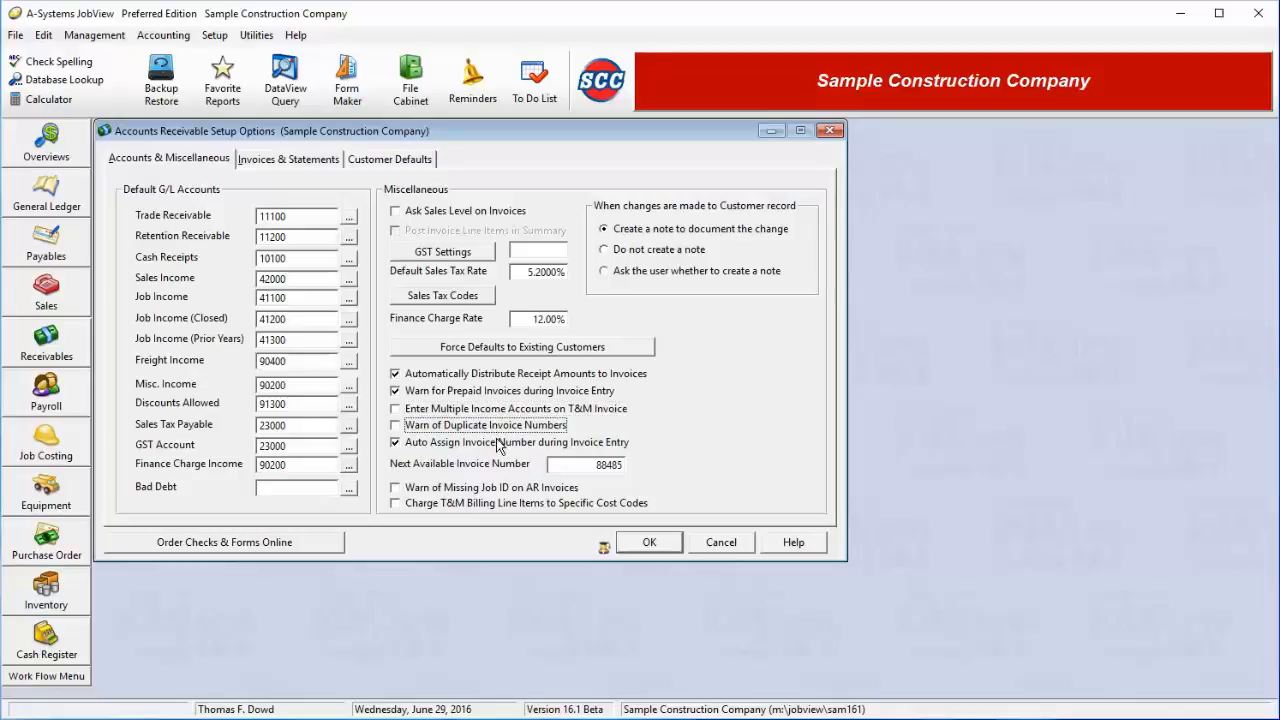
{"action": "left_click", "coordinate": [500, 430]}
{"action": "key", "text": "Tab"}
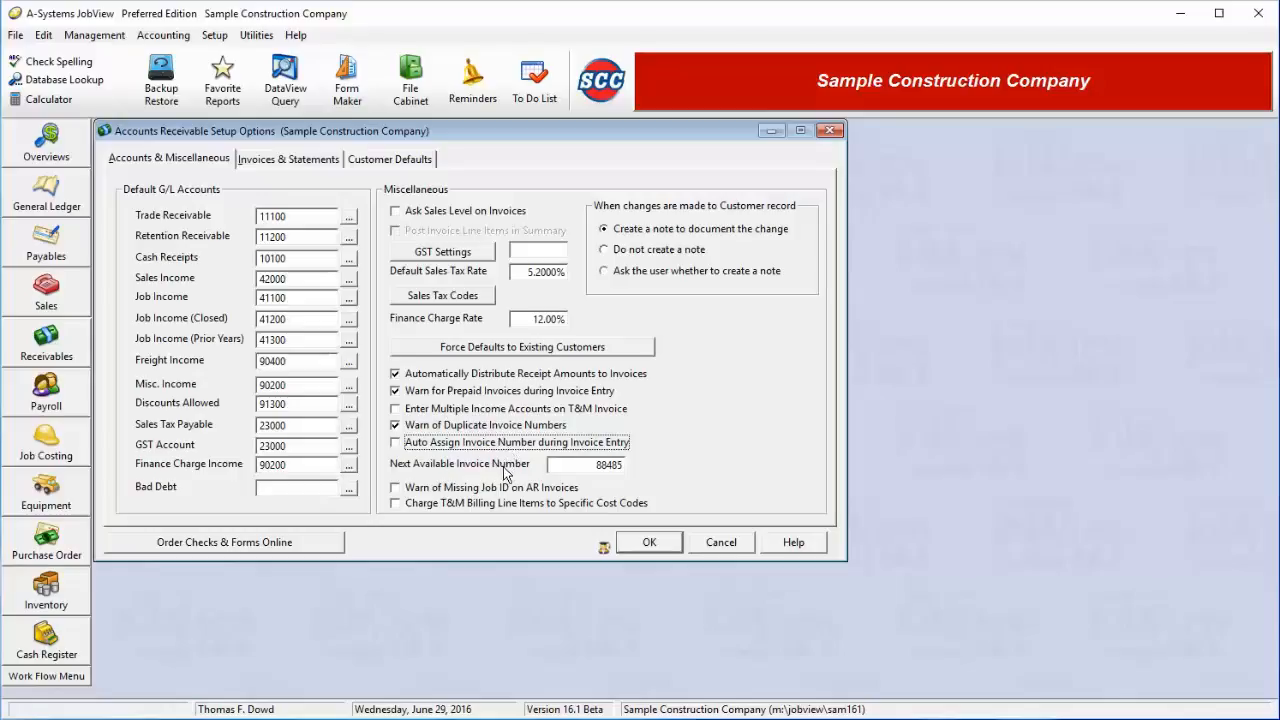
{"action": "left_click_drag", "start_coordinate": [595, 466], "coordinate": [648, 470]}
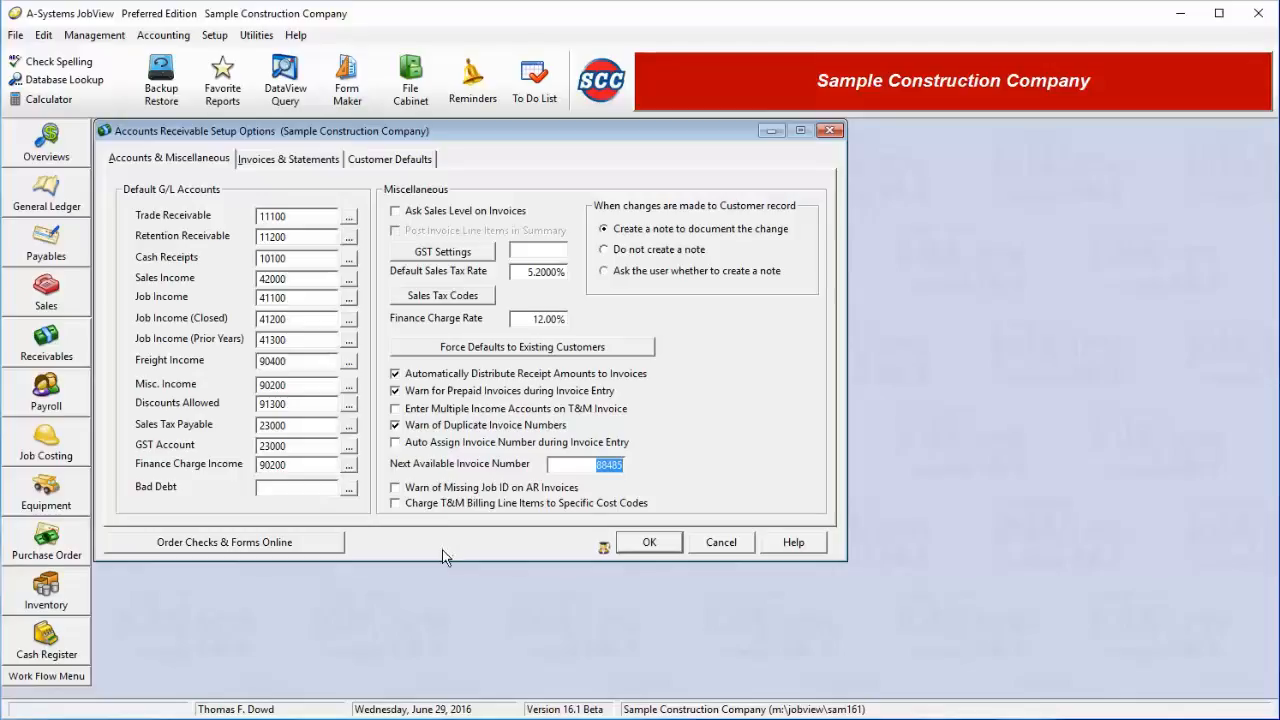
{"action": "key", "text": "Tab"}
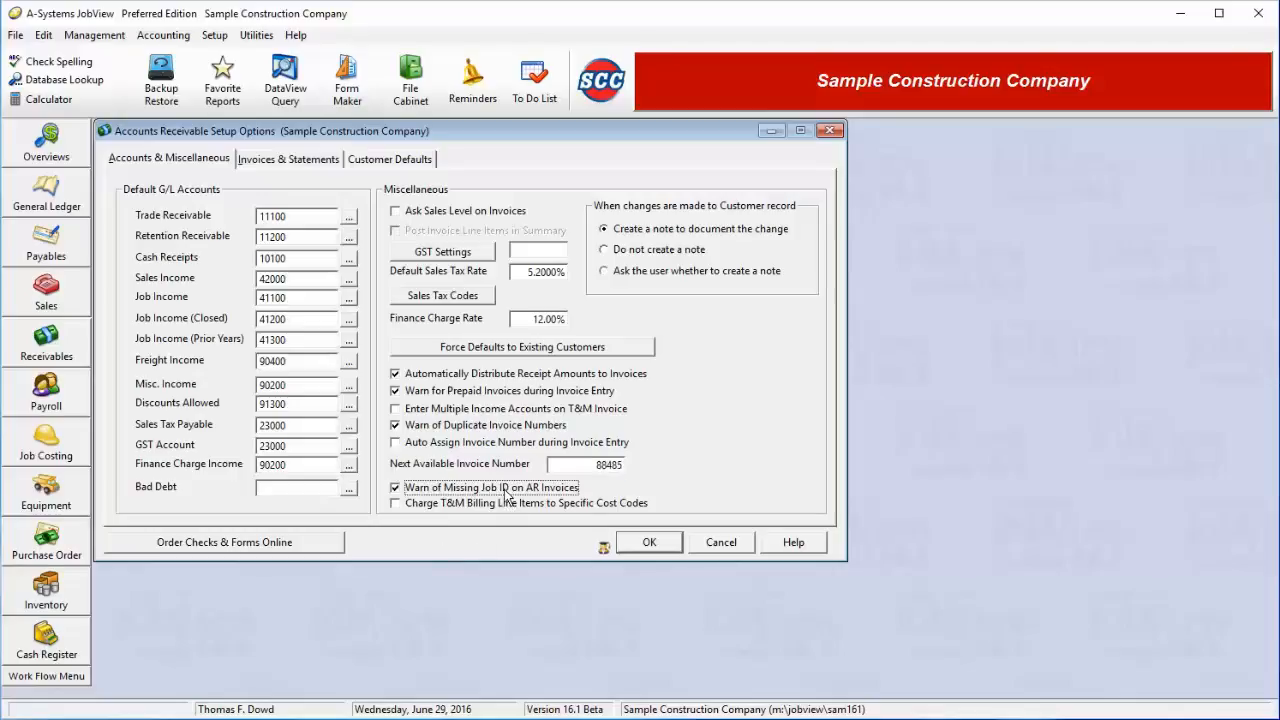
{"action": "left_click", "coordinate": [504, 492]}
{"action": "key", "text": "Tab"}
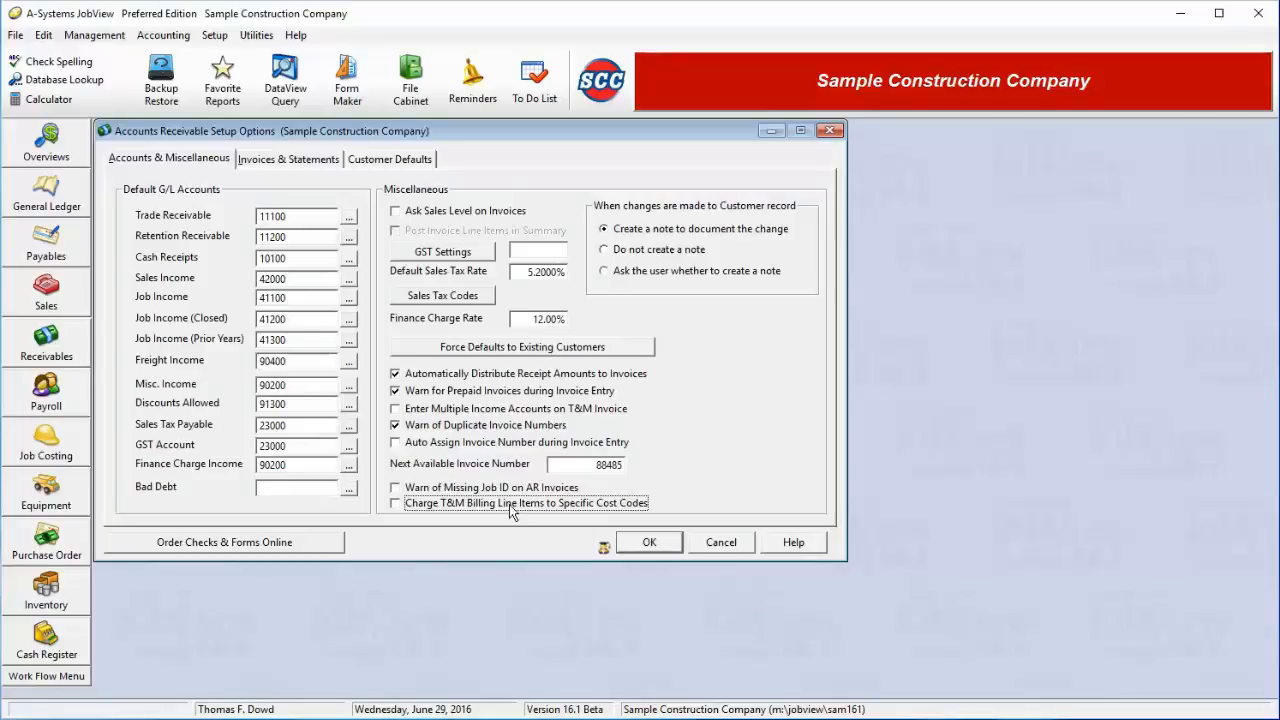
{"action": "left_click", "coordinate": [300, 164]}
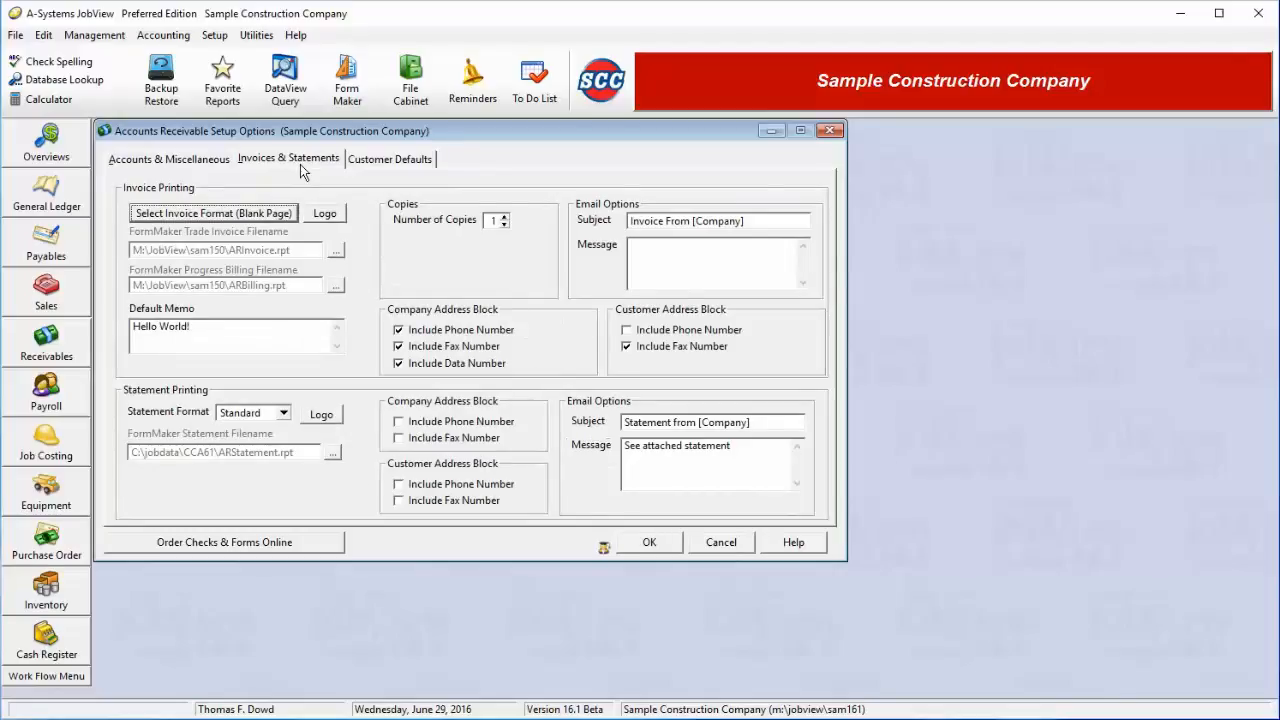
Set the invoice format to 13405 after briefly applying the FormMaker format
{"action": "left_click", "coordinate": [268, 214]}
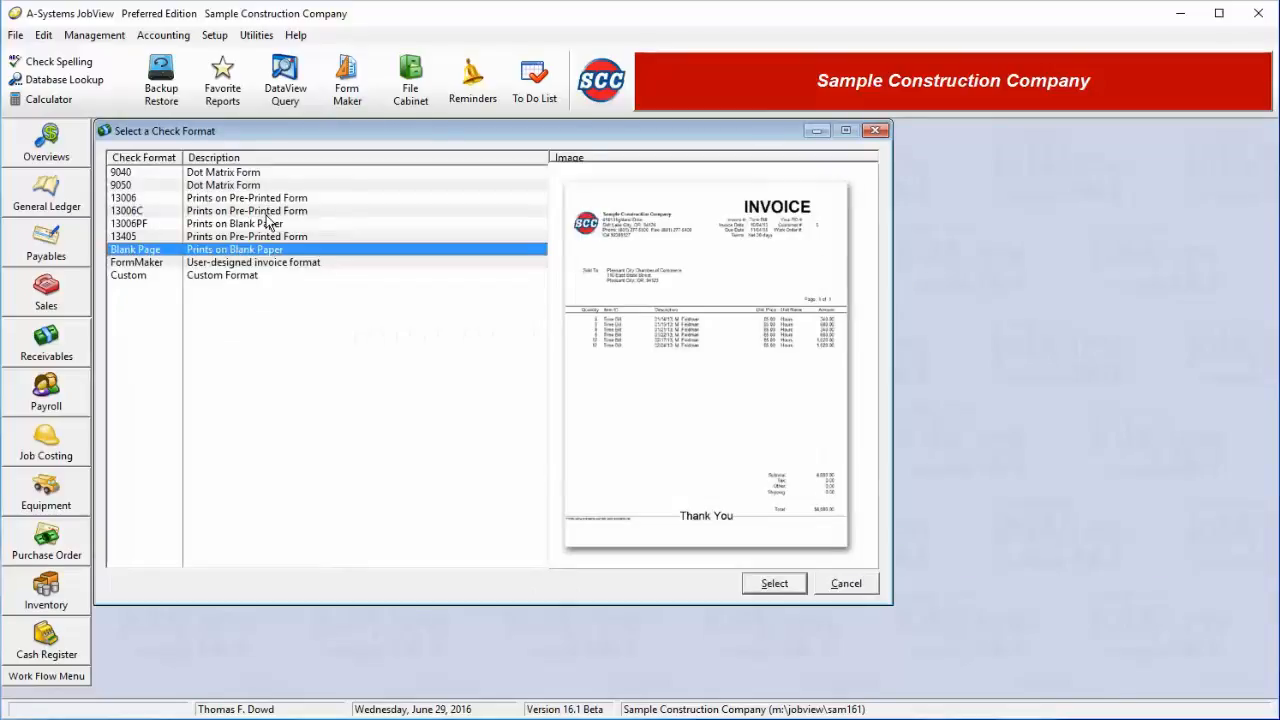
{"action": "left_click", "coordinate": [212, 223]}
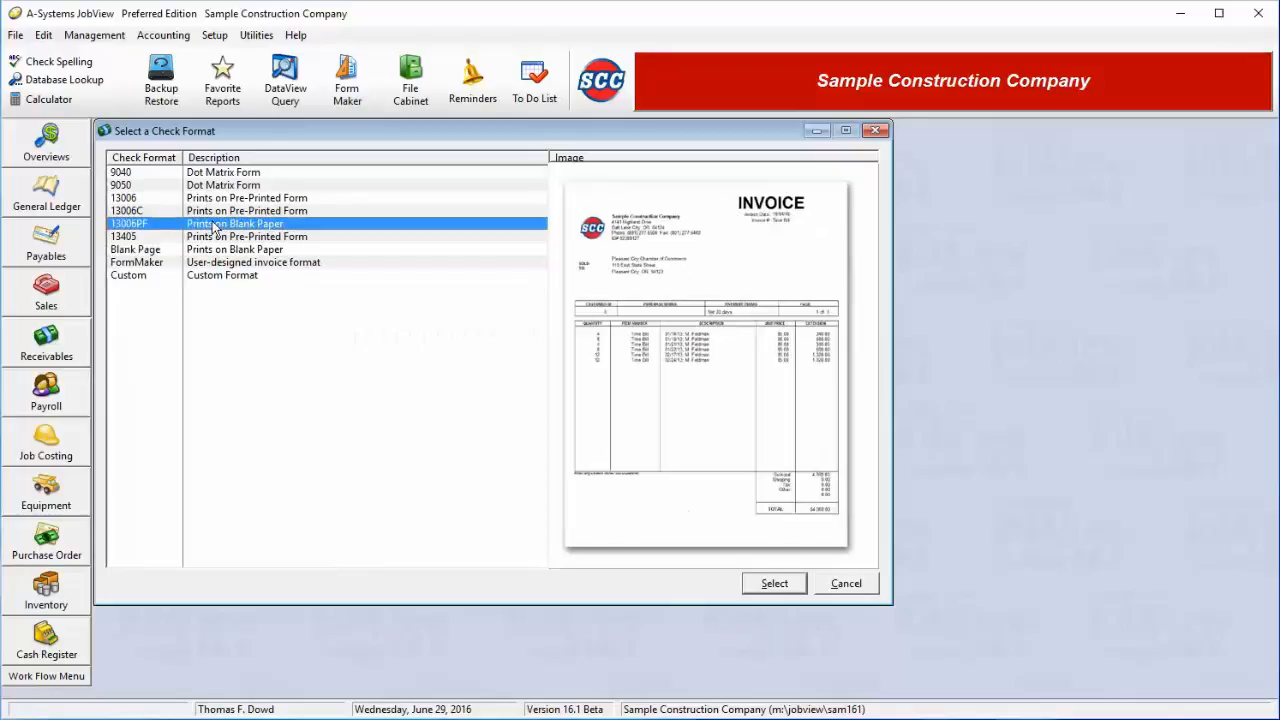
{"action": "left_click", "coordinate": [222, 237]}
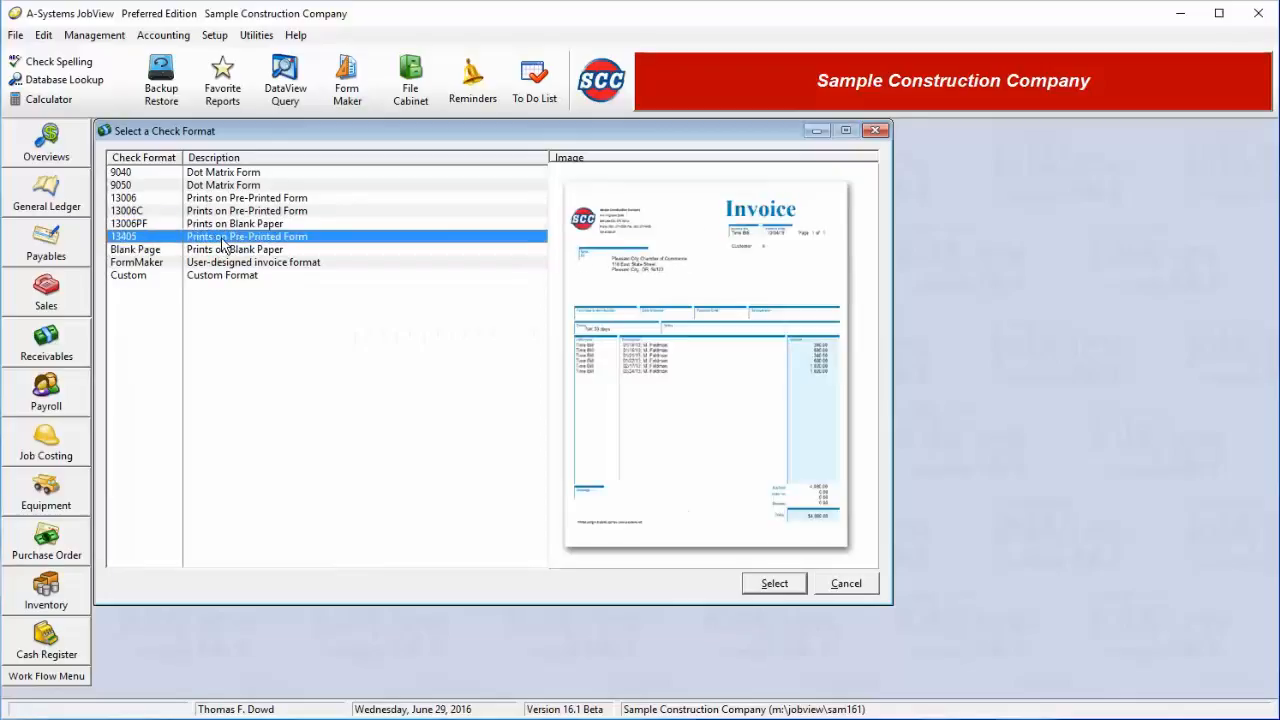
{"action": "left_click", "coordinate": [227, 264]}
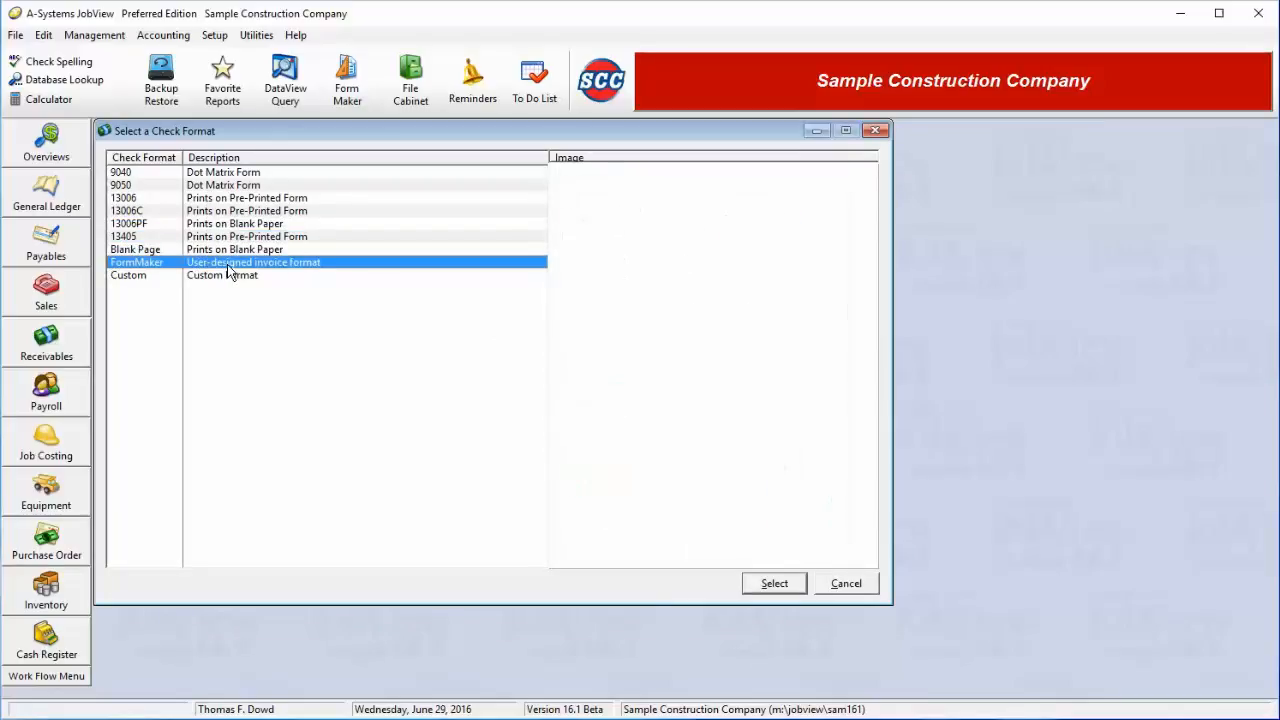
{"action": "left_click", "coordinate": [779, 586]}
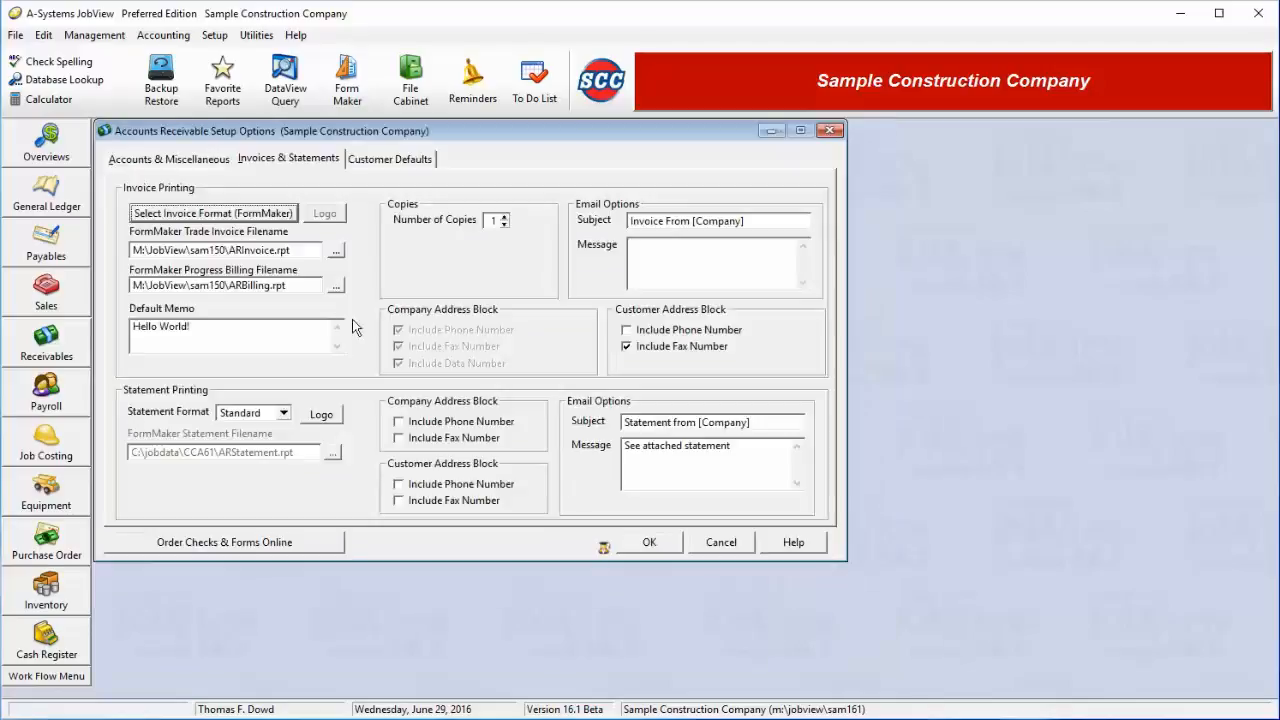
{"action": "left_click", "coordinate": [312, 251]}
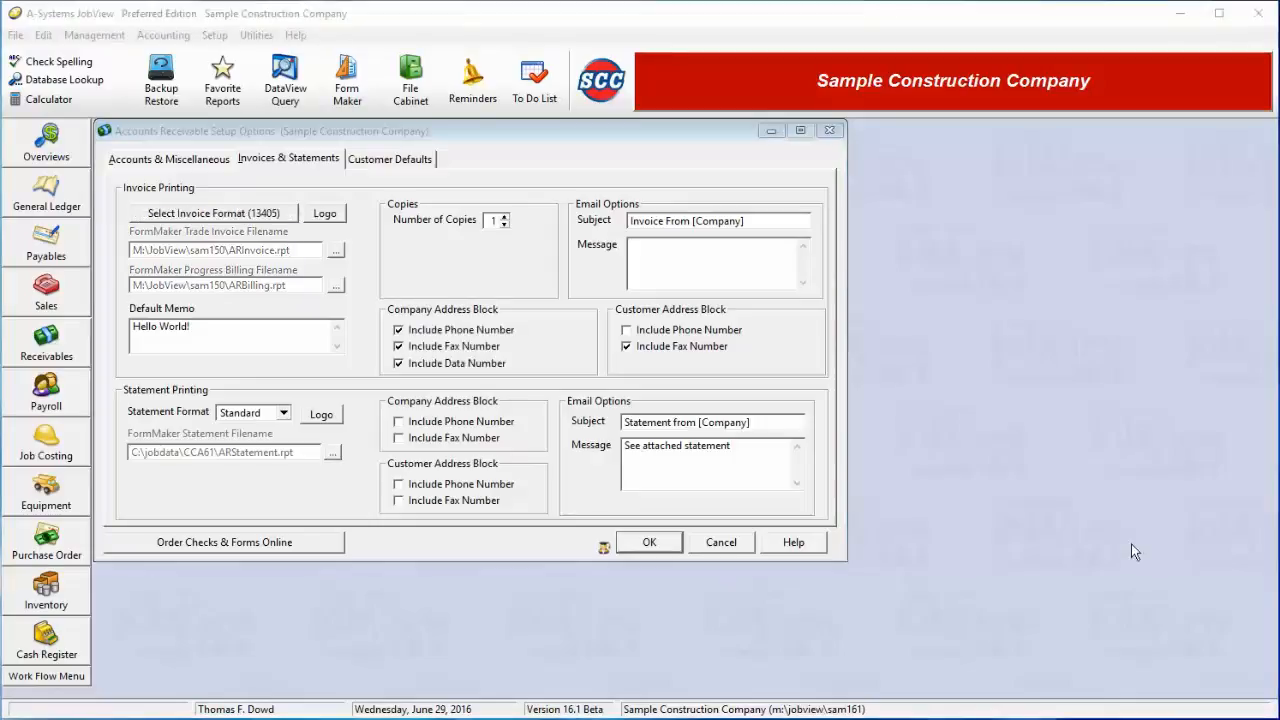
{"action": "left_click", "coordinate": [203, 218]}
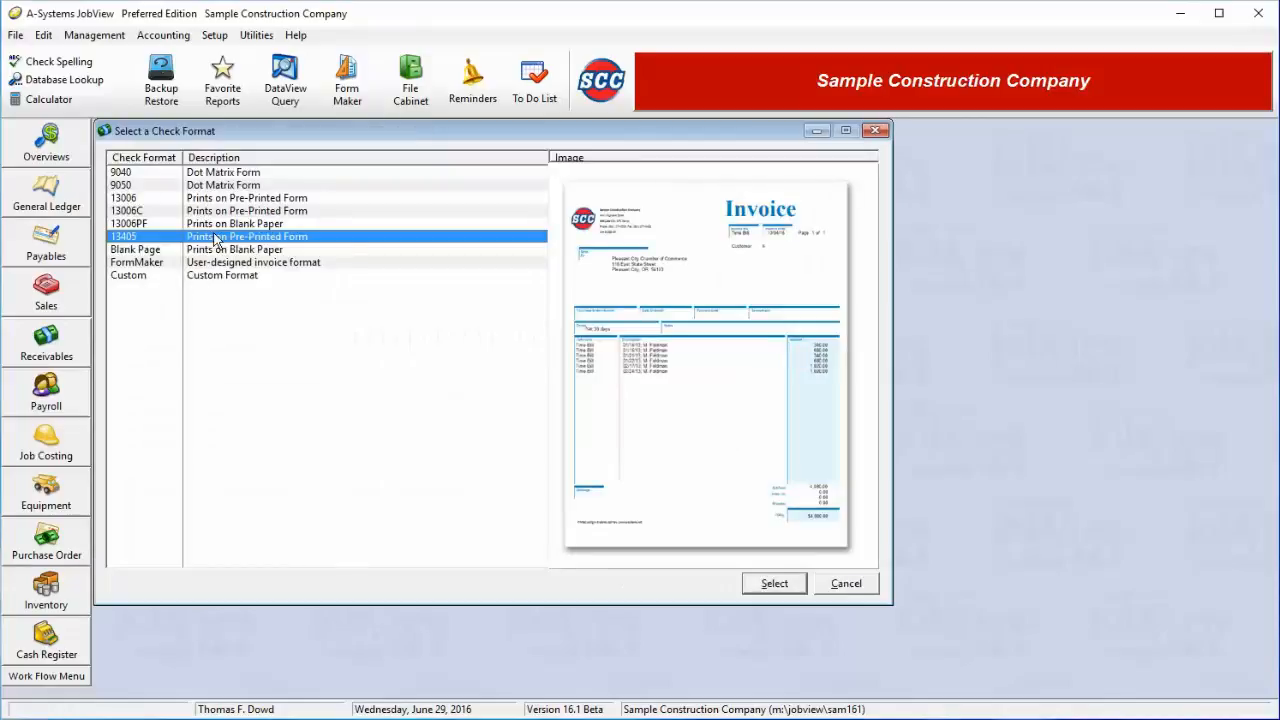
{"action": "double_click", "coordinate": [213, 237]}
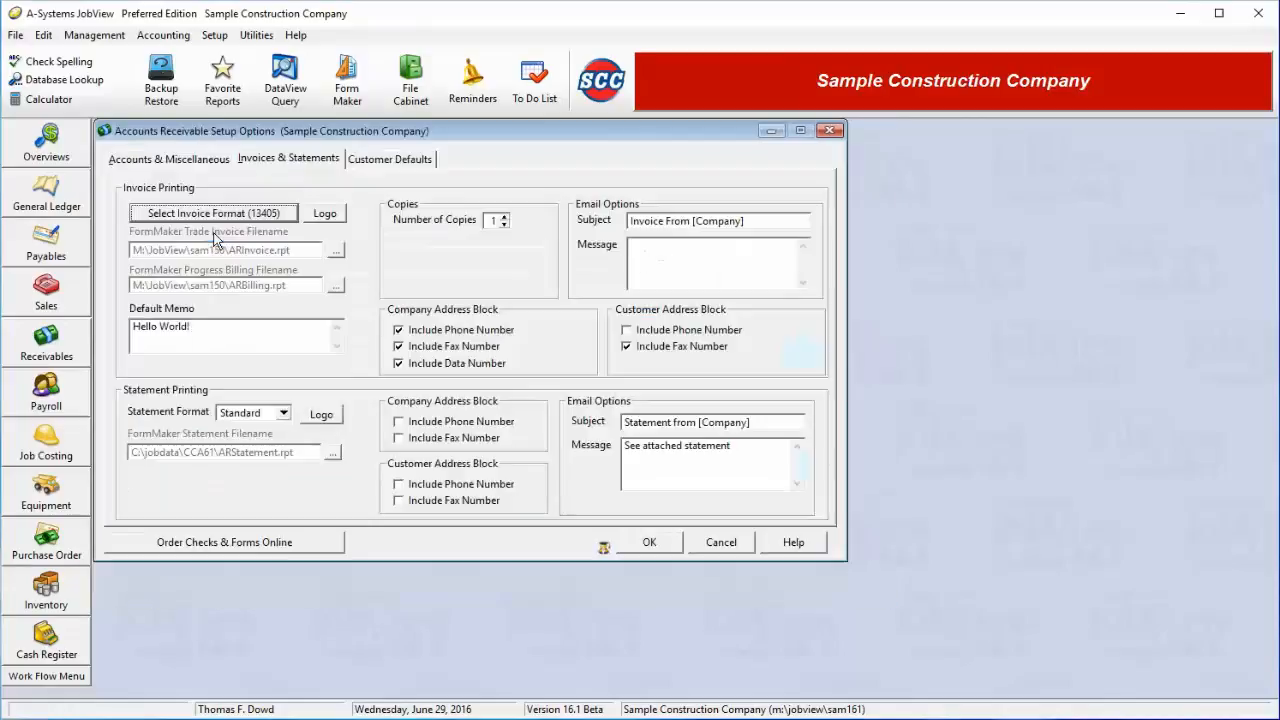
{"action": "left_click", "coordinate": [319, 216]}
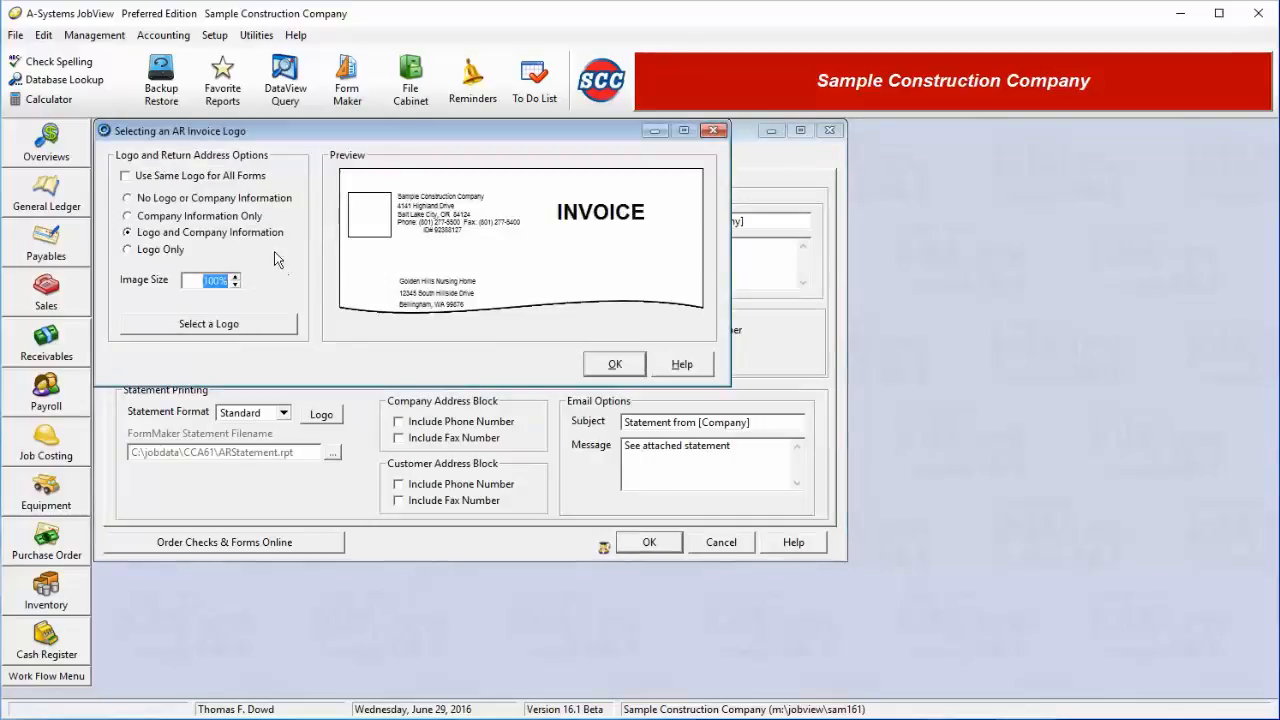
Choose the Logo and Company Information layout and load scclogo.jpg as the invoice logo
{"action": "left_click", "coordinate": [156, 200]}
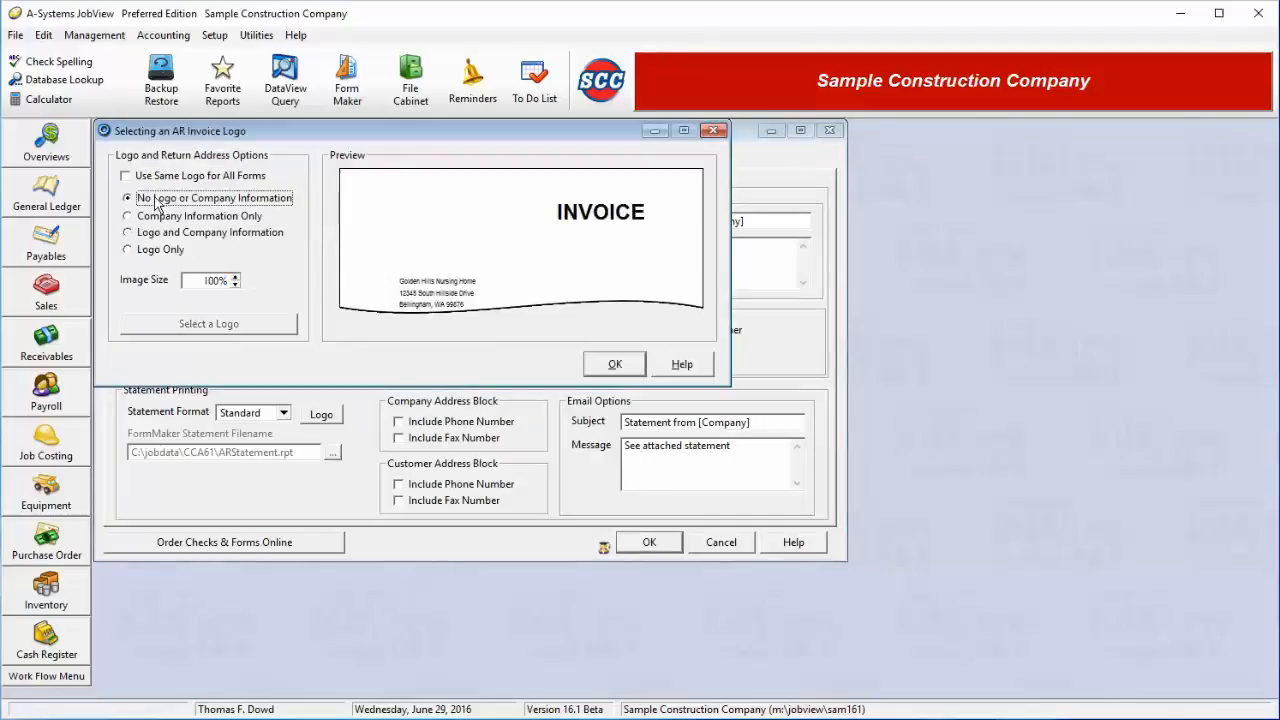
{"action": "left_click", "coordinate": [163, 216]}
{"action": "left_click", "coordinate": [165, 233]}
{"action": "left_click", "coordinate": [161, 250]}
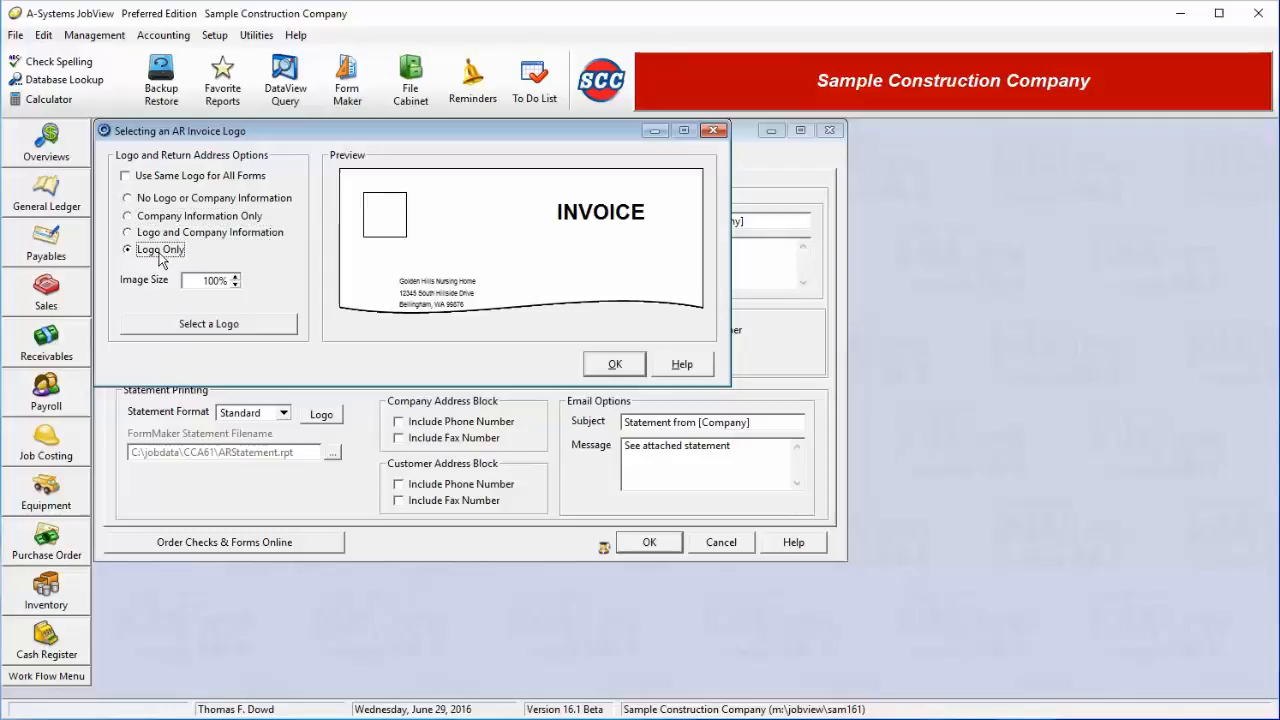
{"action": "left_click", "coordinate": [163, 236]}
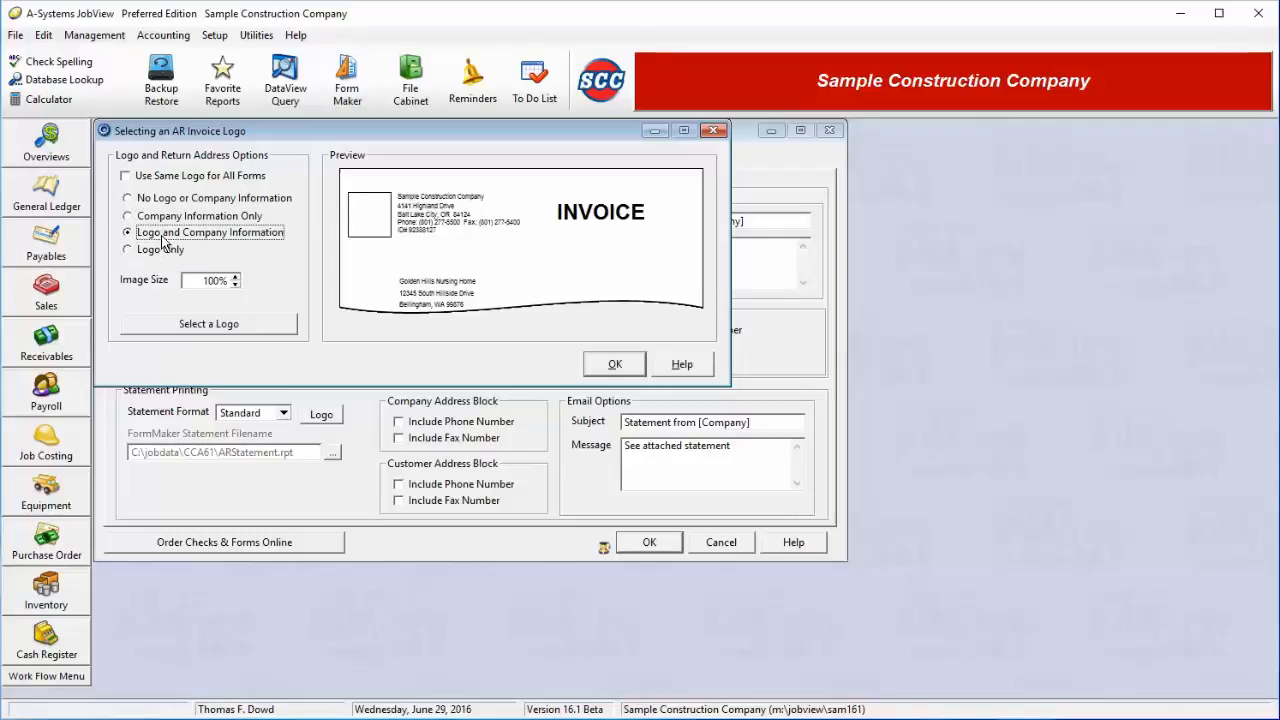
{"action": "left_click", "coordinate": [186, 326]}
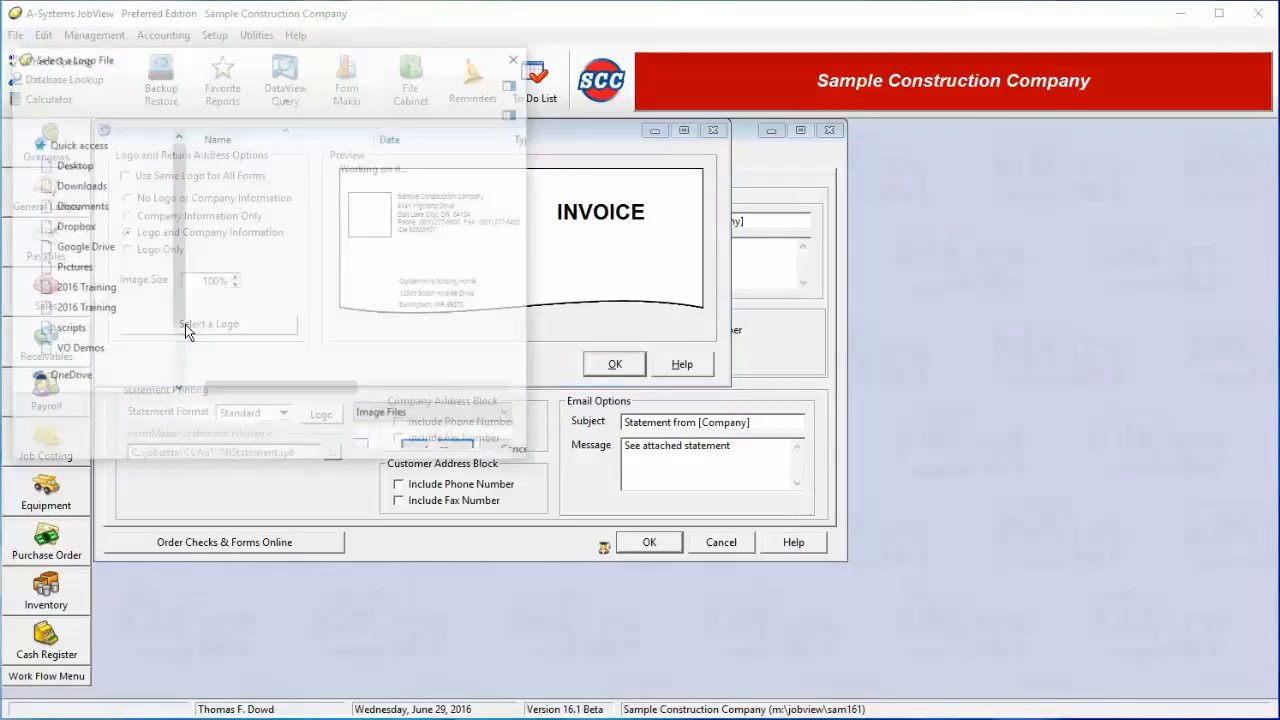
{"action": "type", "text": "scc"}
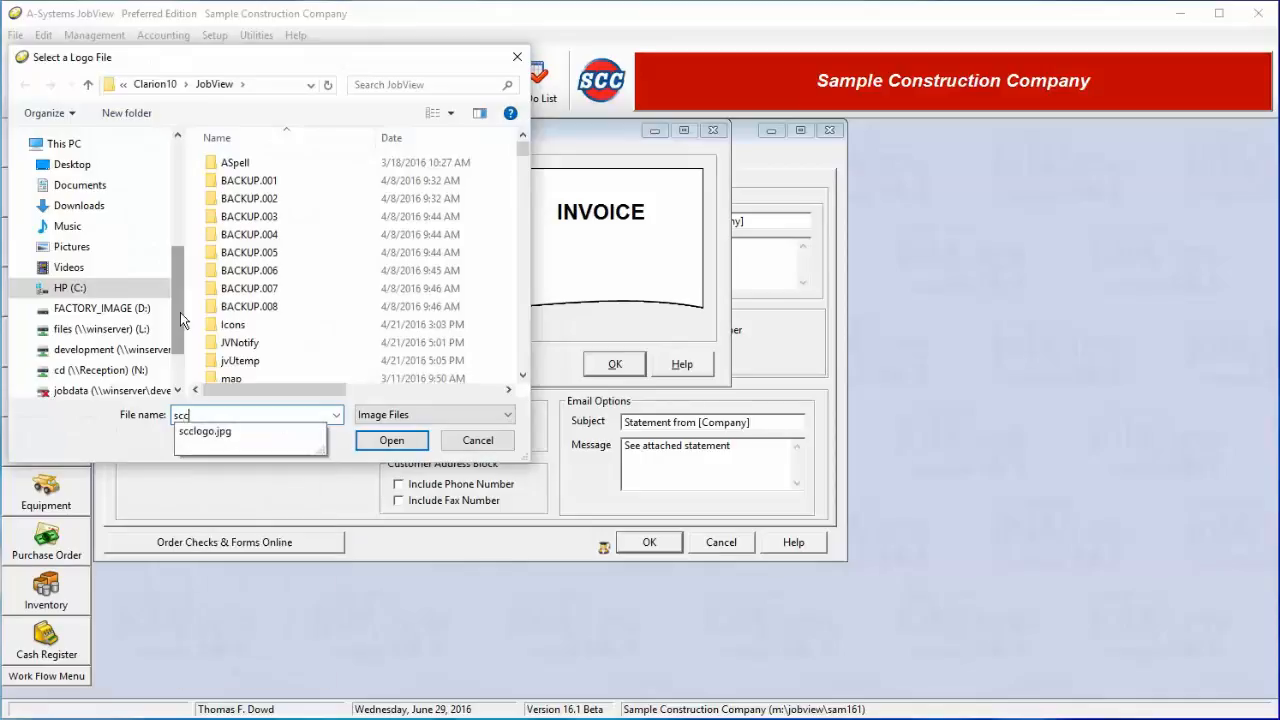
{"action": "left_click", "coordinate": [250, 431]}
{"action": "left_click", "coordinate": [390, 441]}
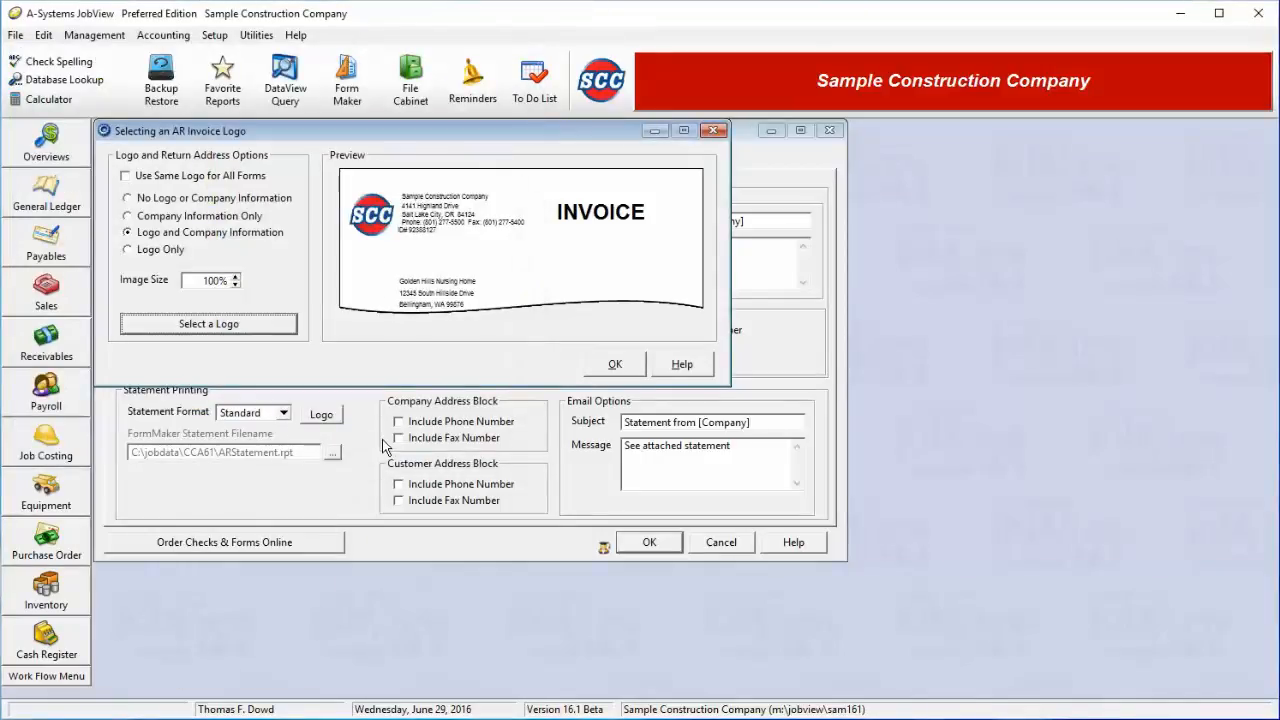
Keep Logo and Company Information at 100% image size and confirm the logo settings
{"action": "left_click", "coordinate": [160, 235]}
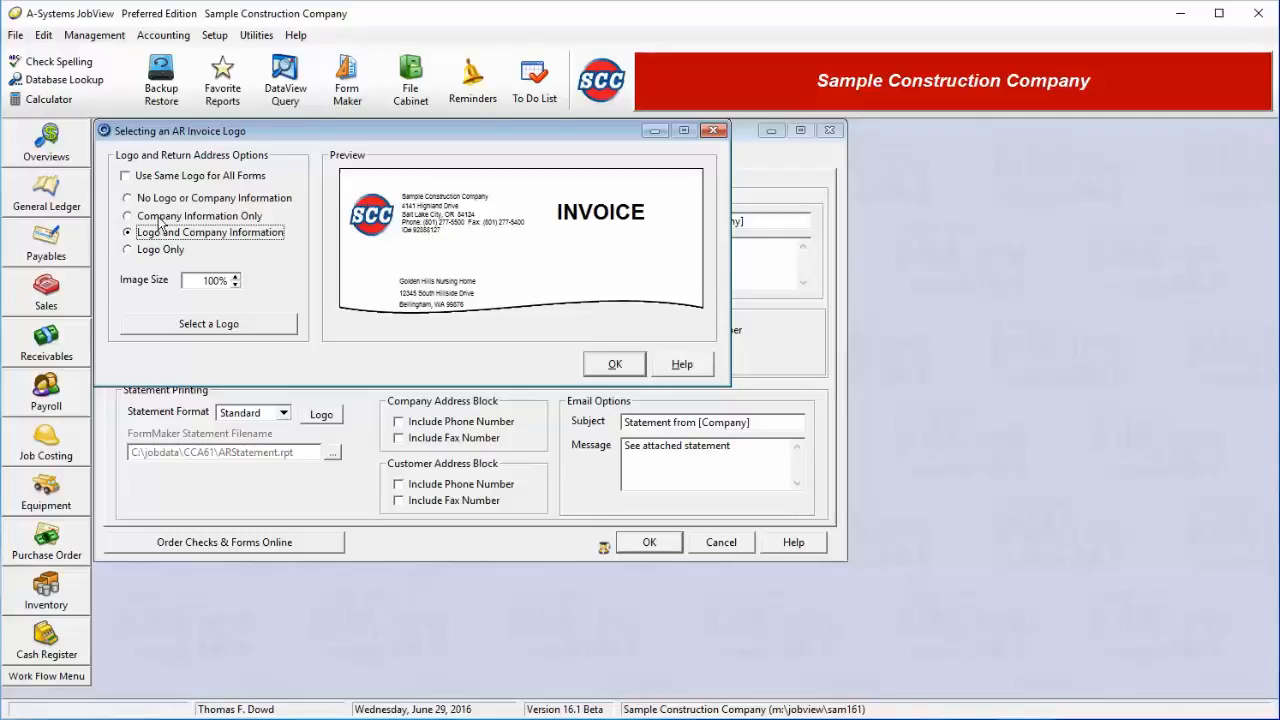
{"action": "left_click", "coordinate": [153, 253]}
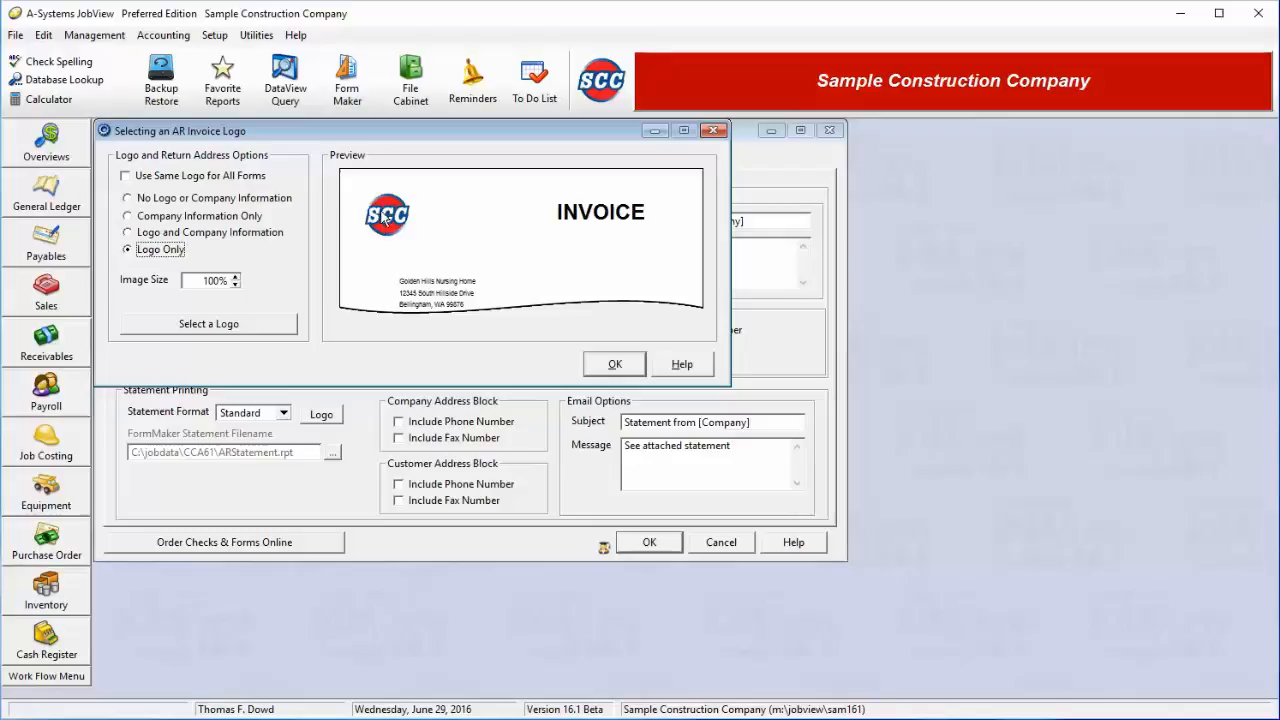
{"action": "left_click", "coordinate": [130, 233]}
{"action": "left_click", "coordinate": [237, 278]}
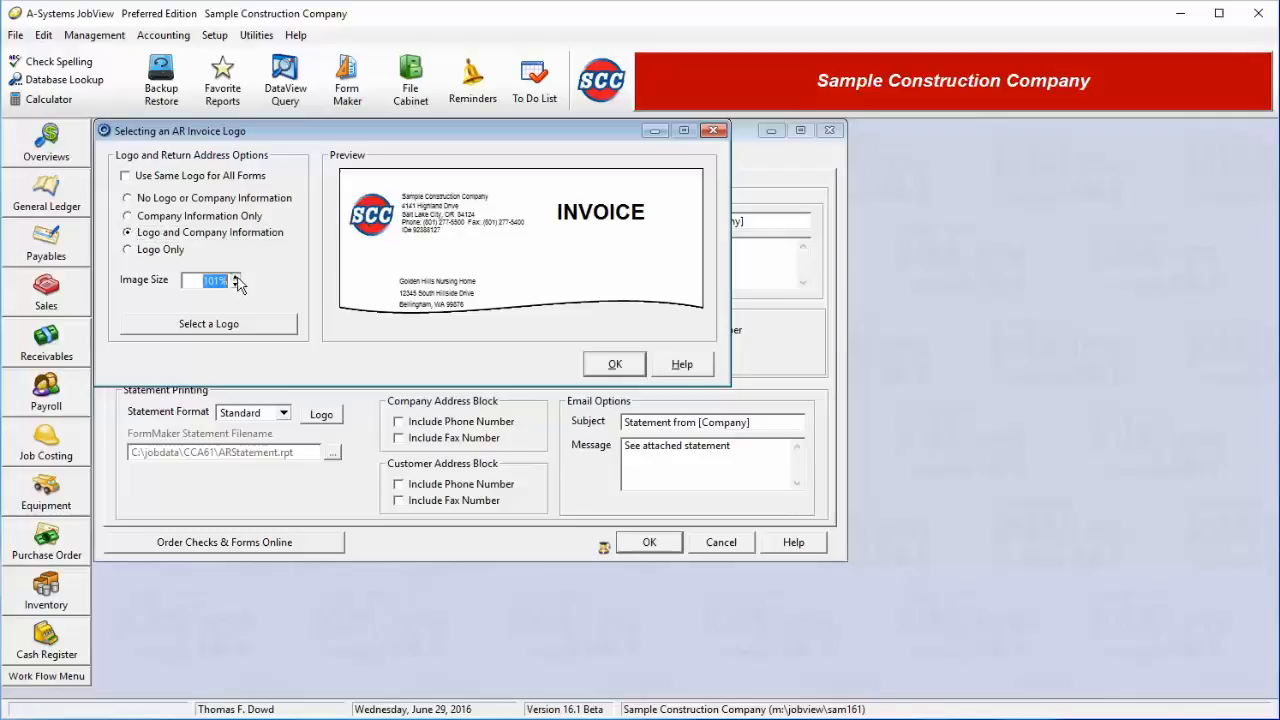
{"action": "left_click", "coordinate": [236, 278]}
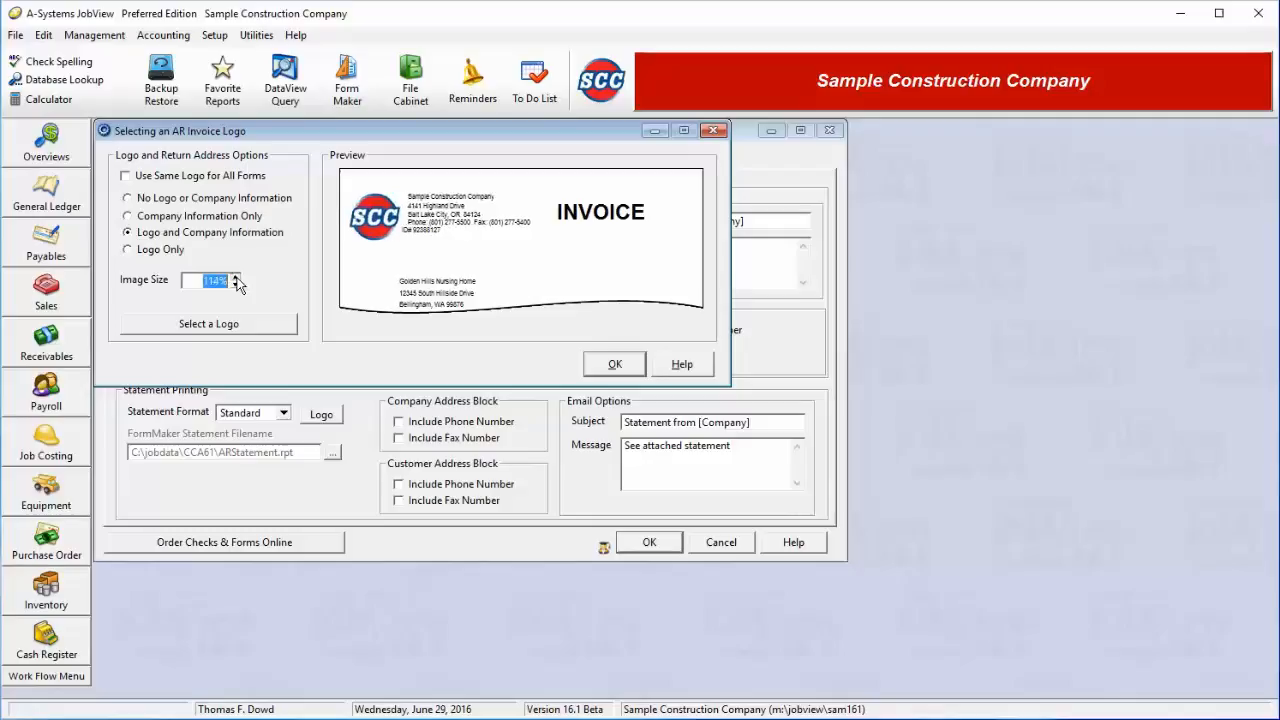
{"action": "left_click", "coordinate": [236, 288]}
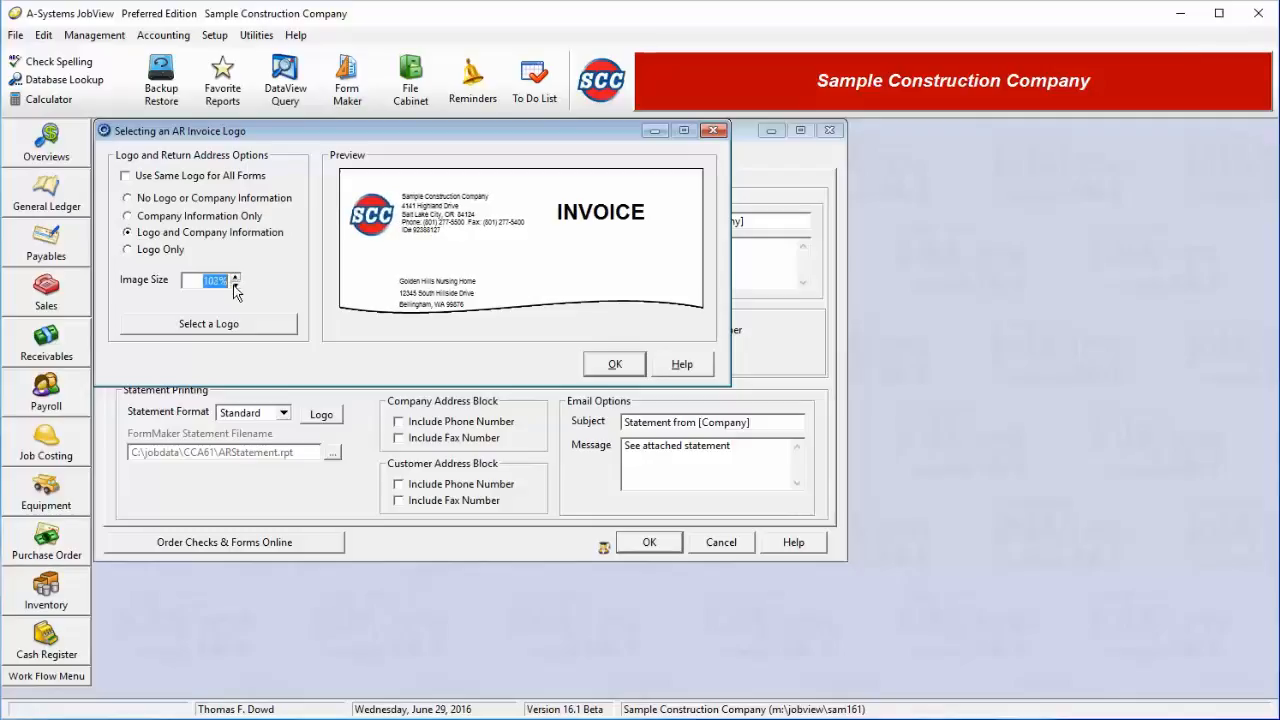
{"action": "left_click", "coordinate": [236, 288]}
{"action": "left_click", "coordinate": [236, 288]}
{"action": "left_click", "coordinate": [615, 364]}
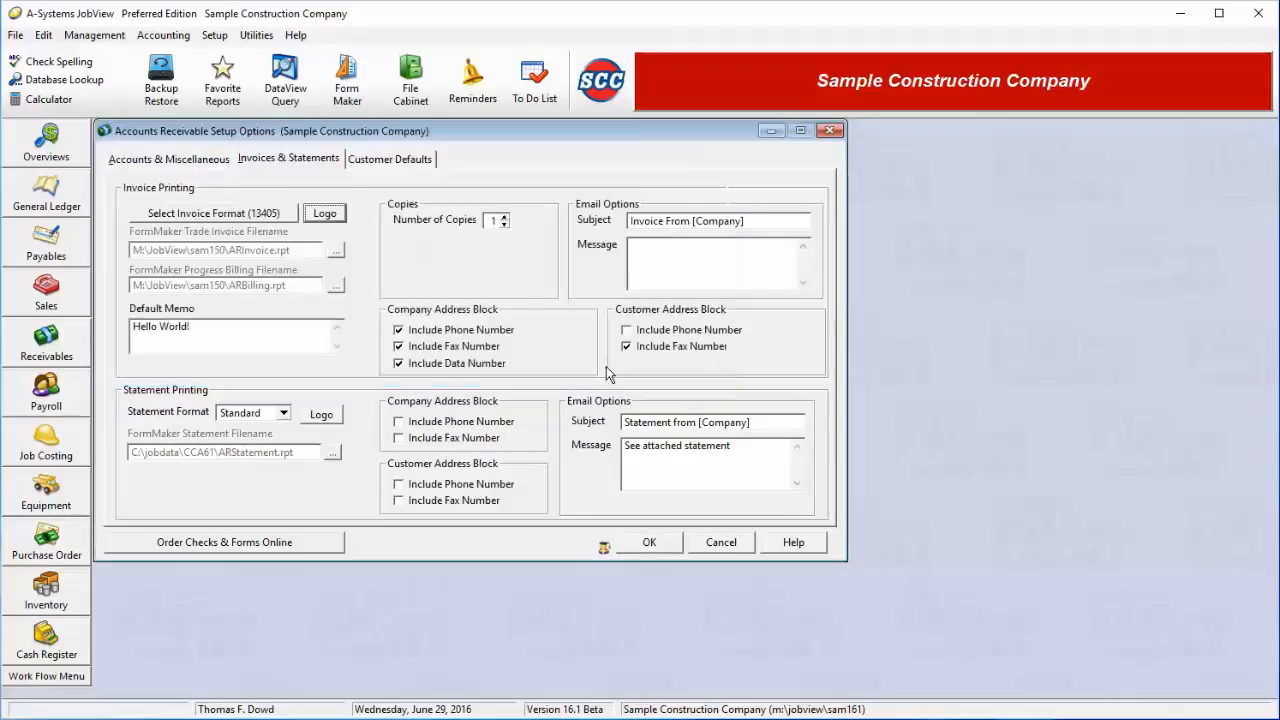
{"action": "left_click", "coordinate": [504, 218]}
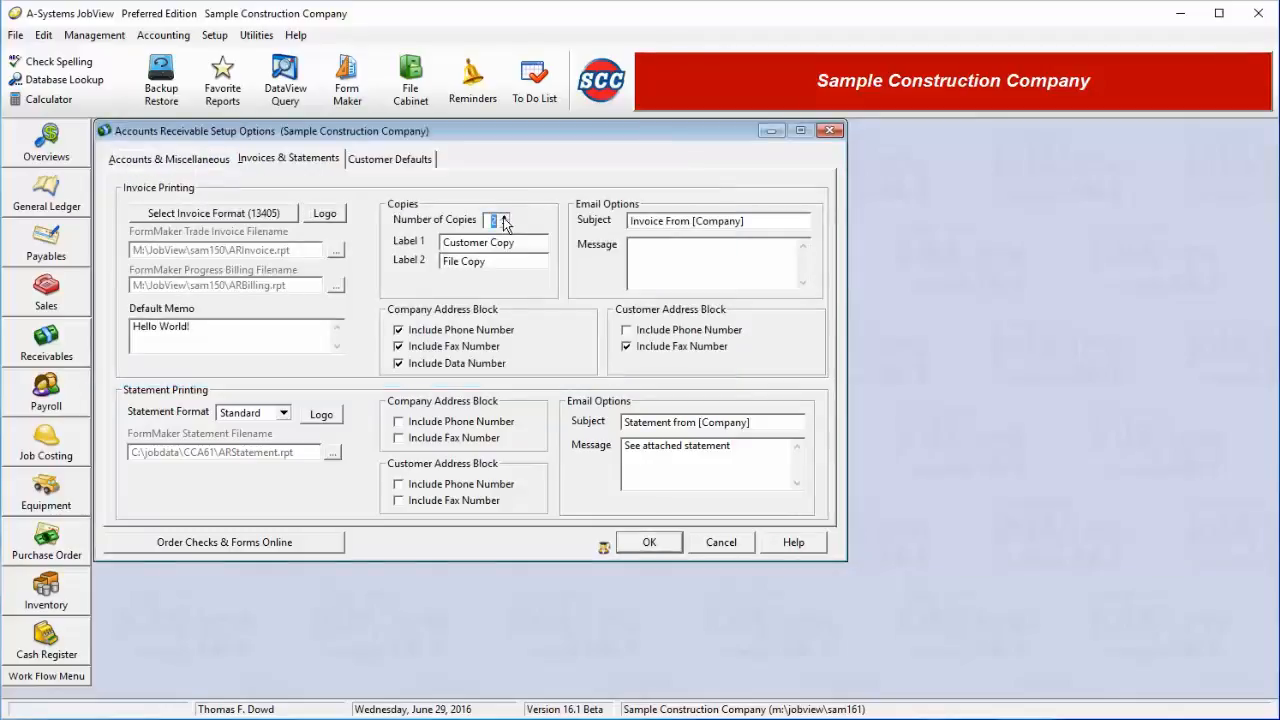
{"action": "left_click", "coordinate": [504, 218]}
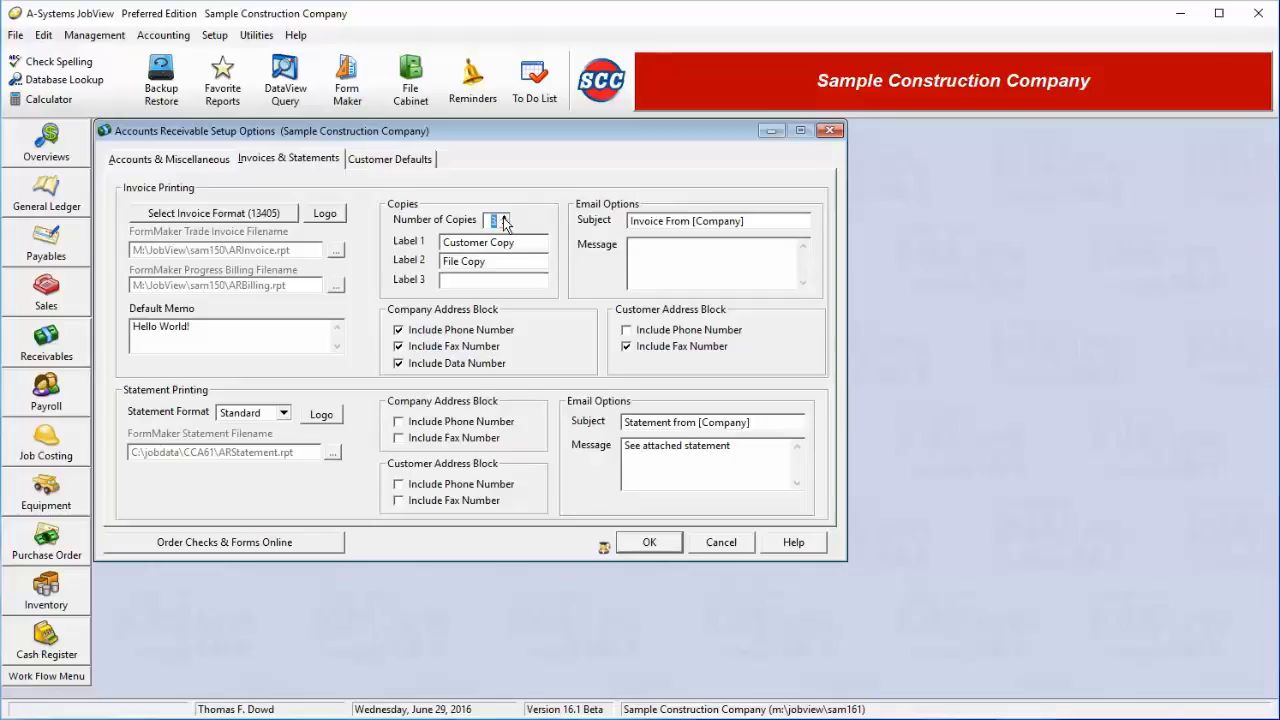
{"action": "left_click", "coordinate": [505, 224]}
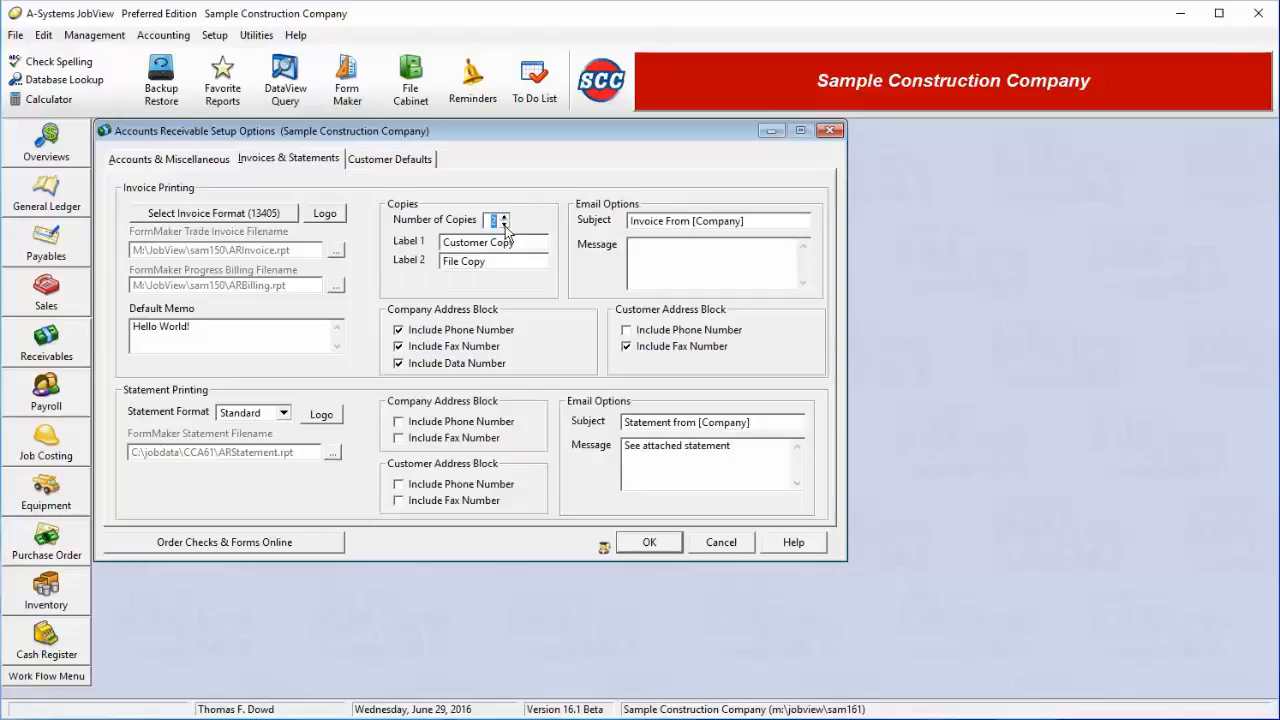
{"action": "left_click", "coordinate": [504, 225]}
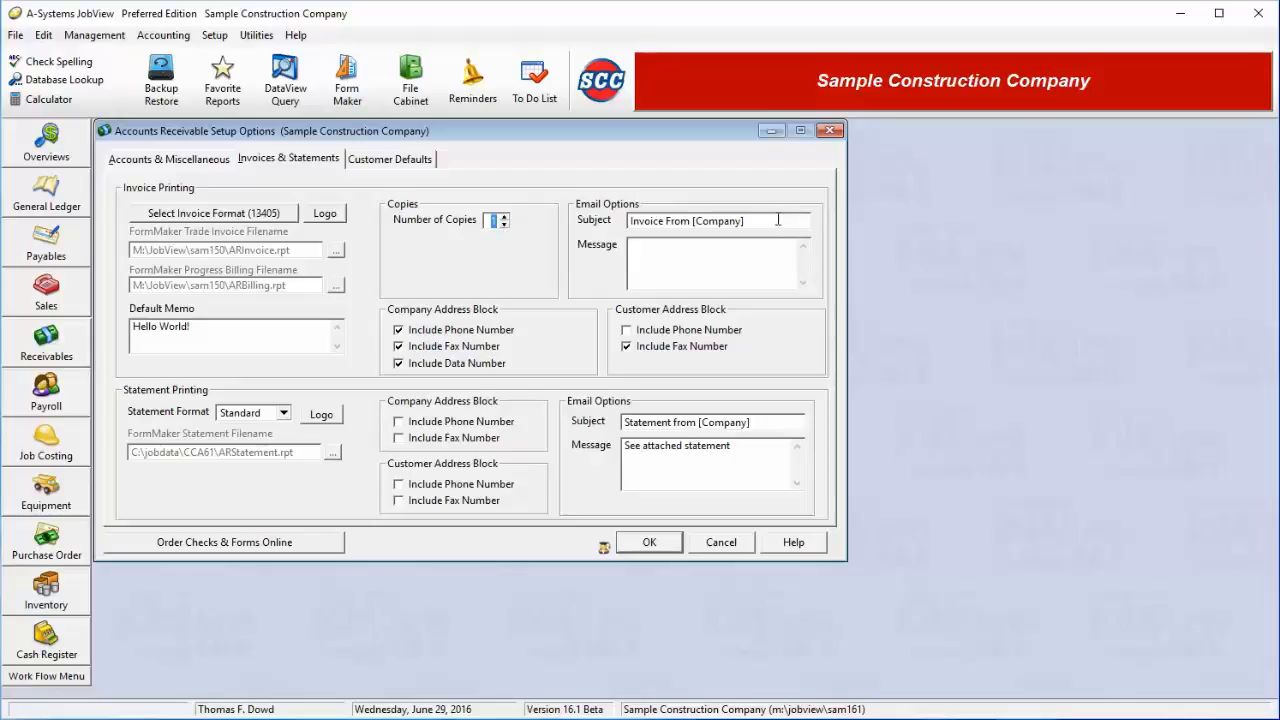
{"action": "left_click", "coordinate": [749, 251]}
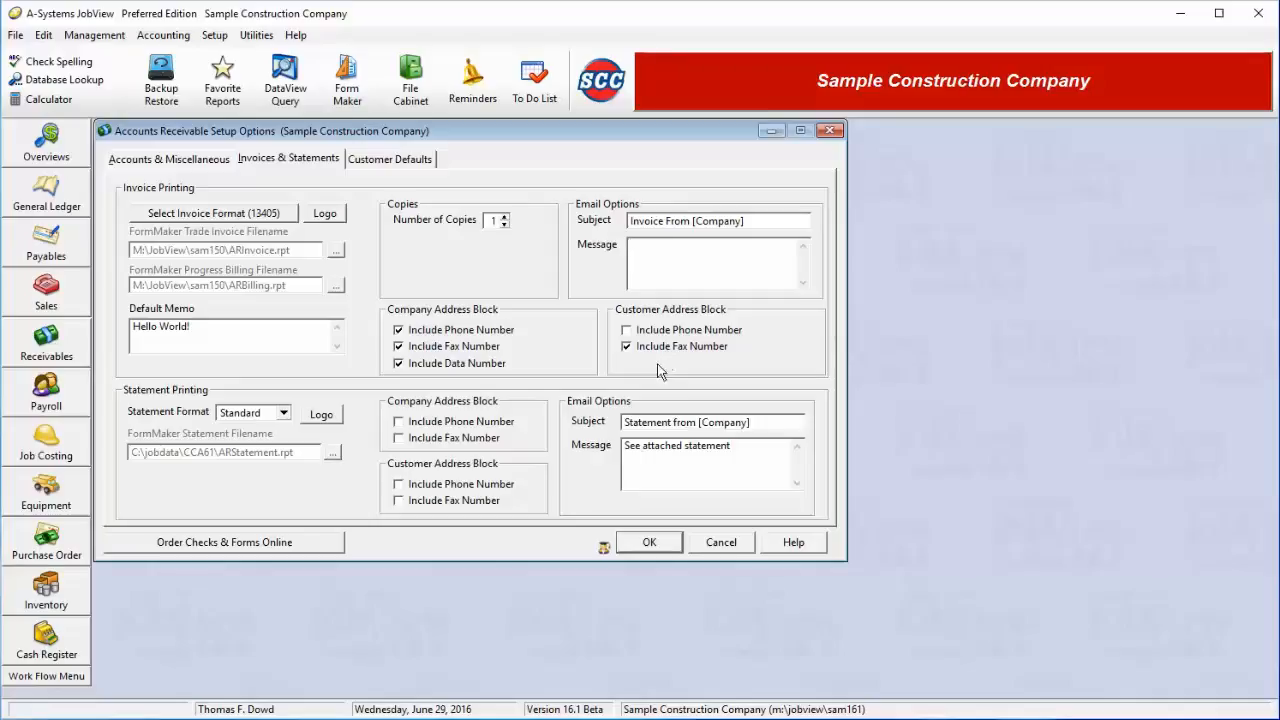
Try the FormMaker statement format, then revert statements to the Standard format
{"action": "left_click", "coordinate": [284, 414]}
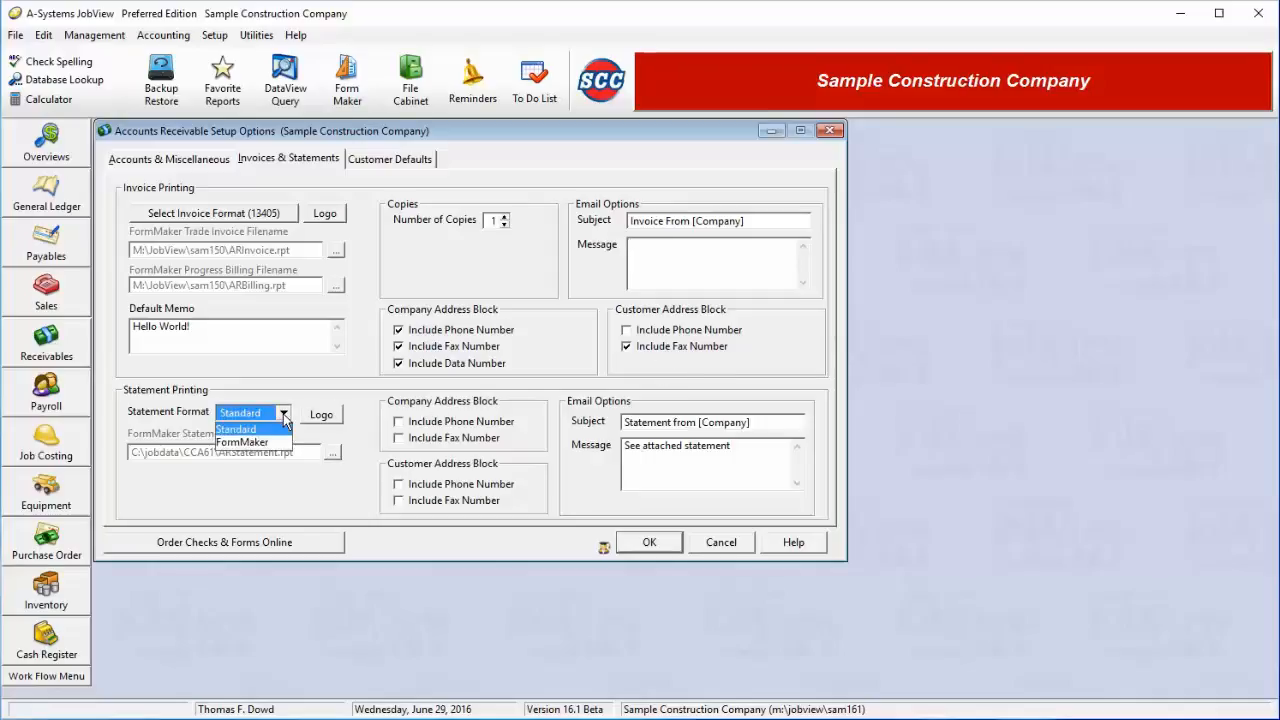
{"action": "left_click", "coordinate": [268, 442]}
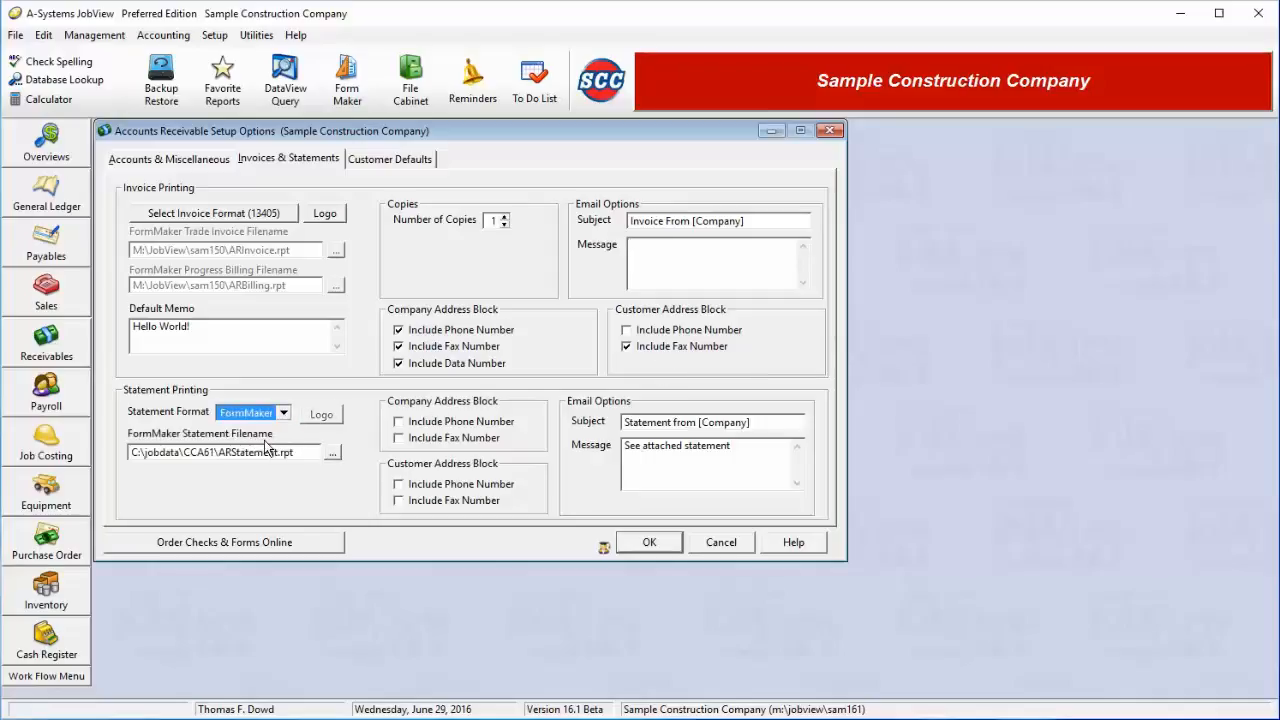
{"action": "left_click_drag", "start_coordinate": [307, 456], "coordinate": [121, 466]}
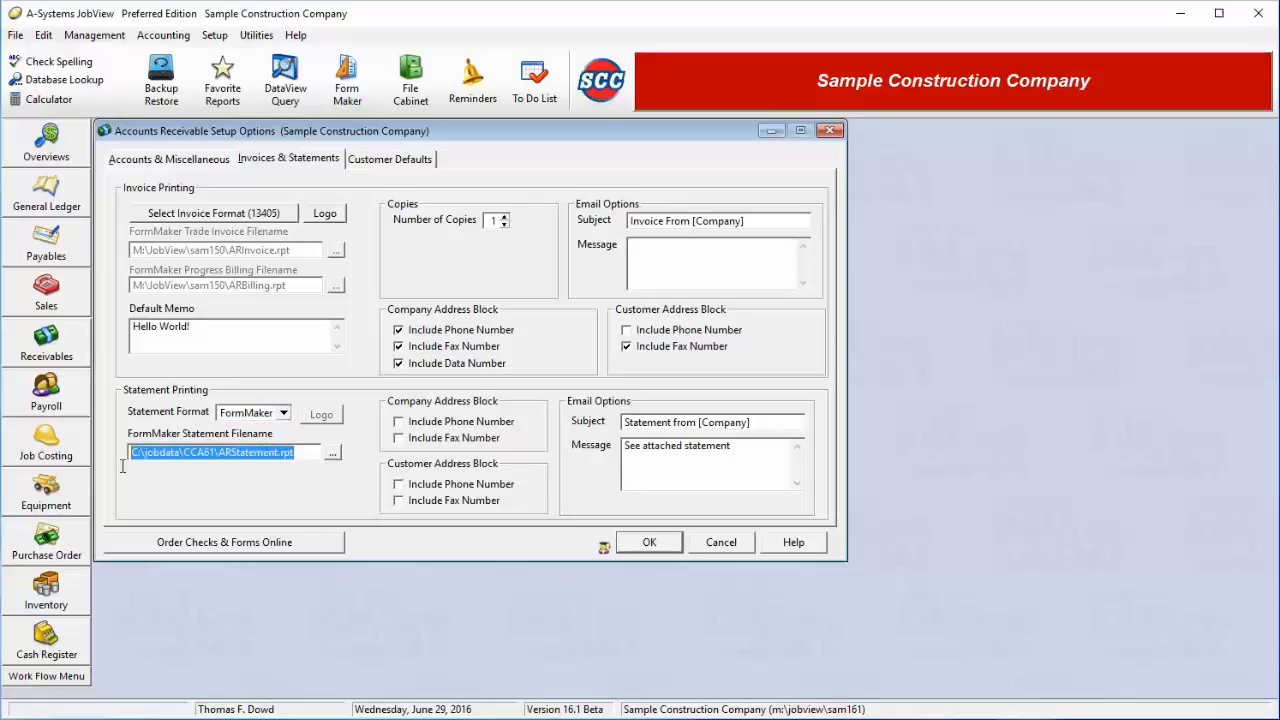
{"action": "left_click", "coordinate": [284, 413]}
{"action": "left_click", "coordinate": [258, 437]}
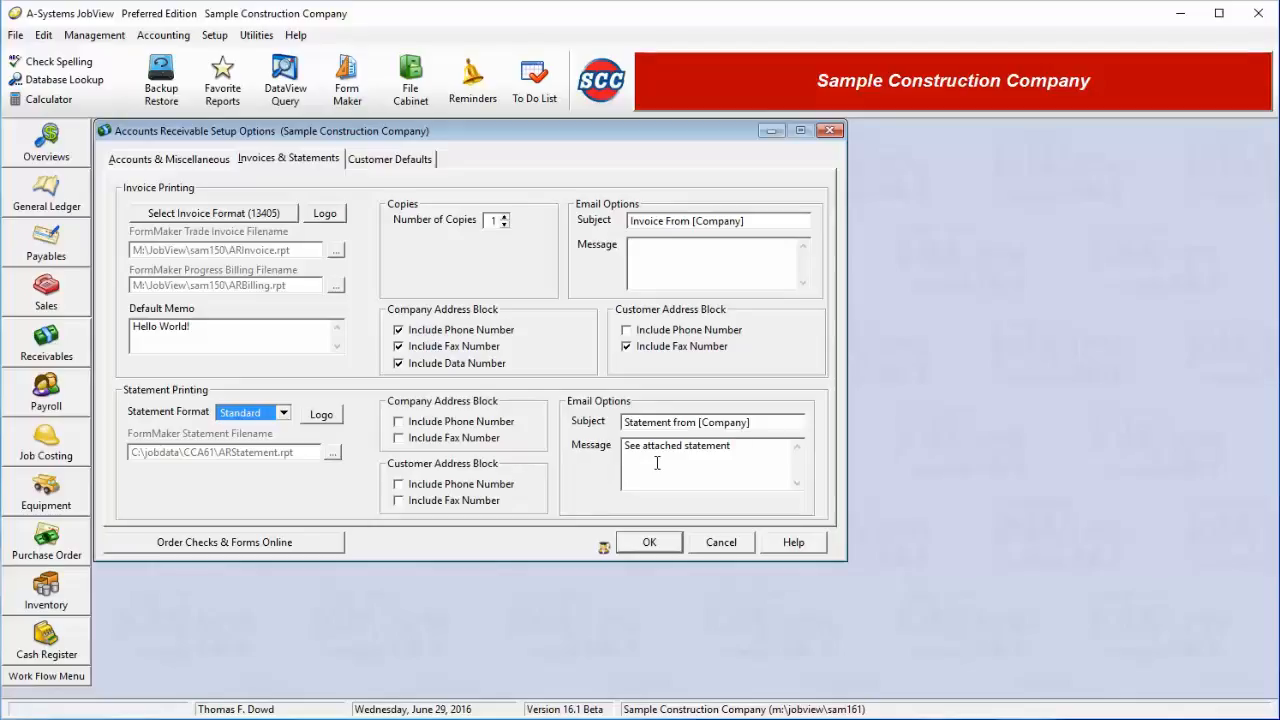
{"action": "left_click", "coordinate": [386, 164]}
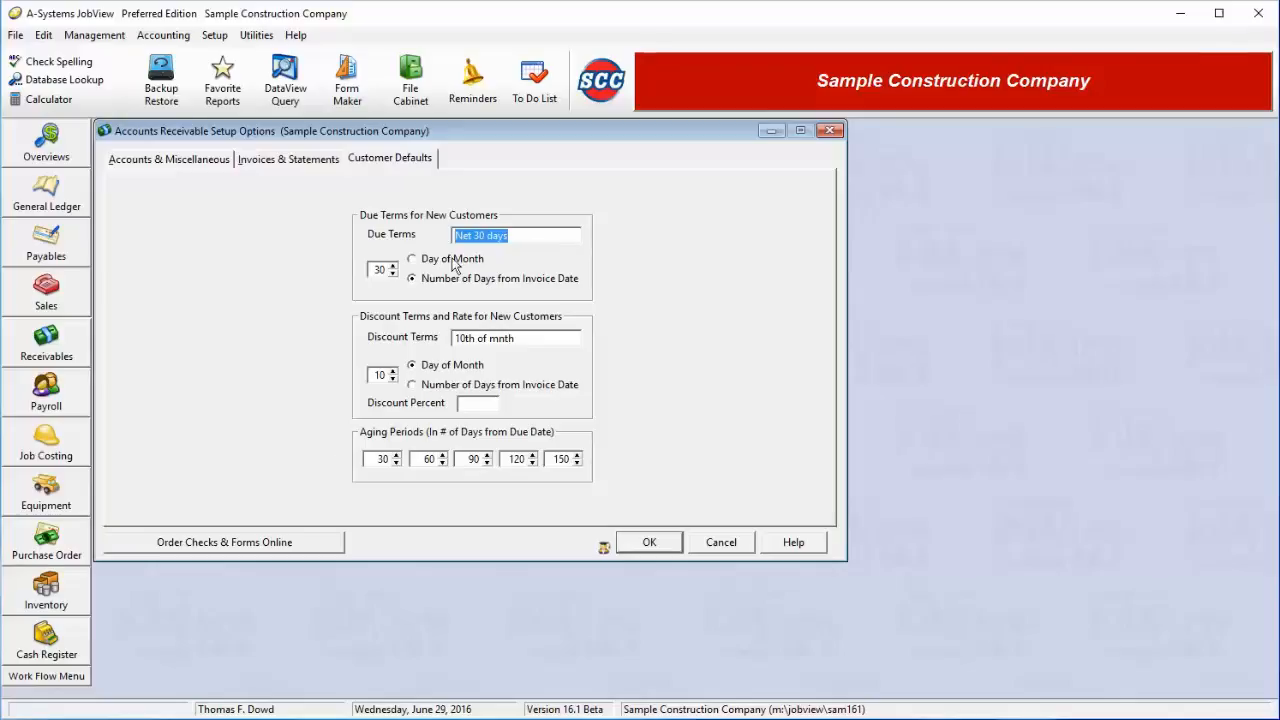
{"action": "left_click", "coordinate": [379, 270]}
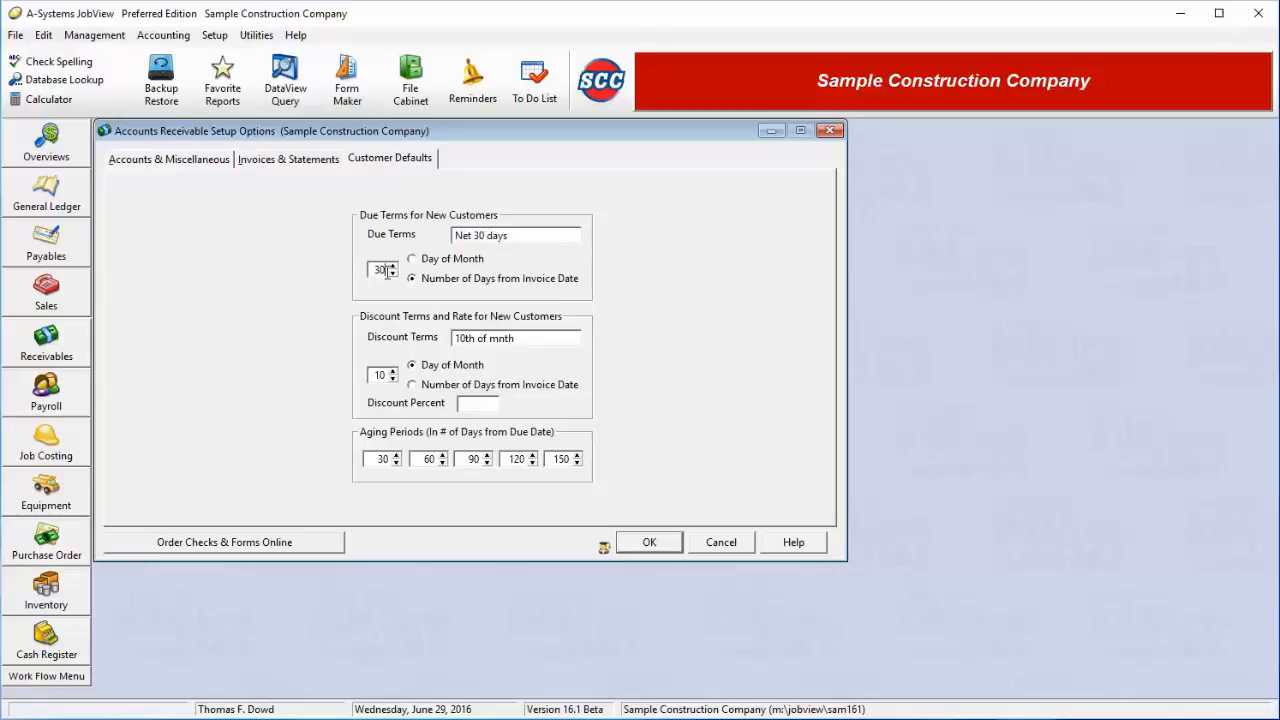
{"action": "left_click", "coordinate": [445, 262]}
{"action": "left_click", "coordinate": [436, 284]}
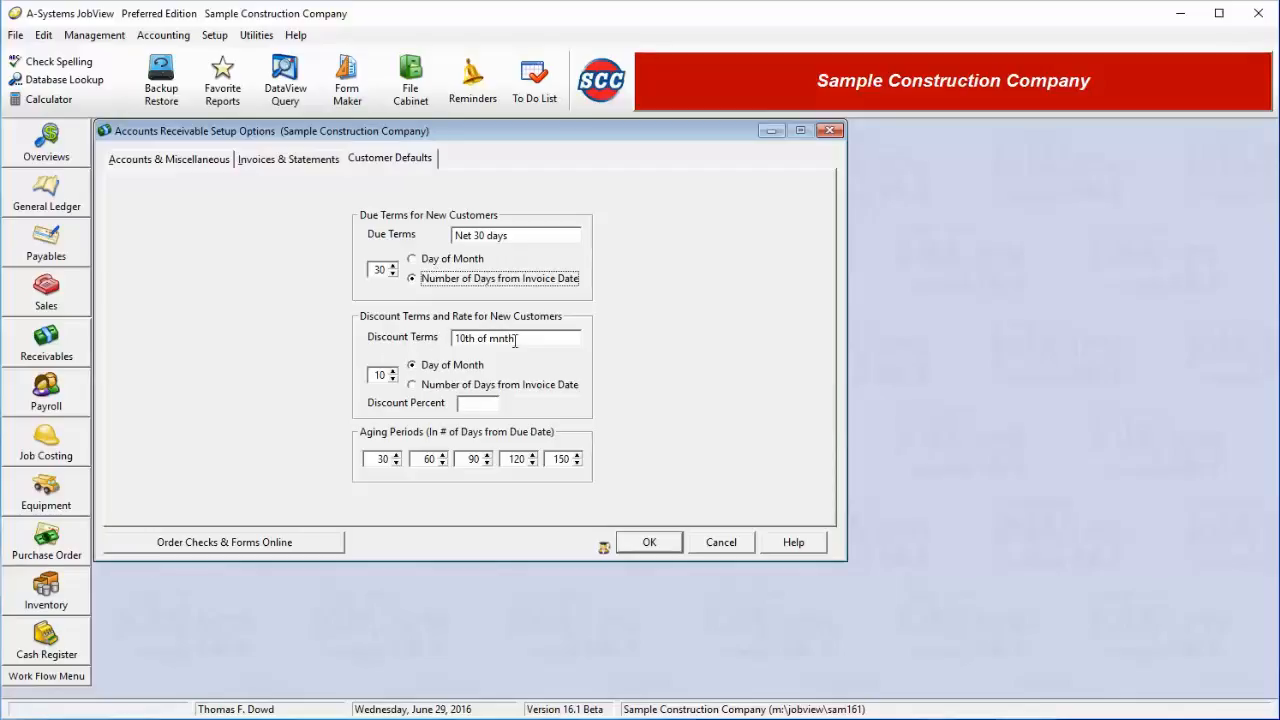
{"action": "left_click_drag", "start_coordinate": [522, 338], "coordinate": [435, 342]}
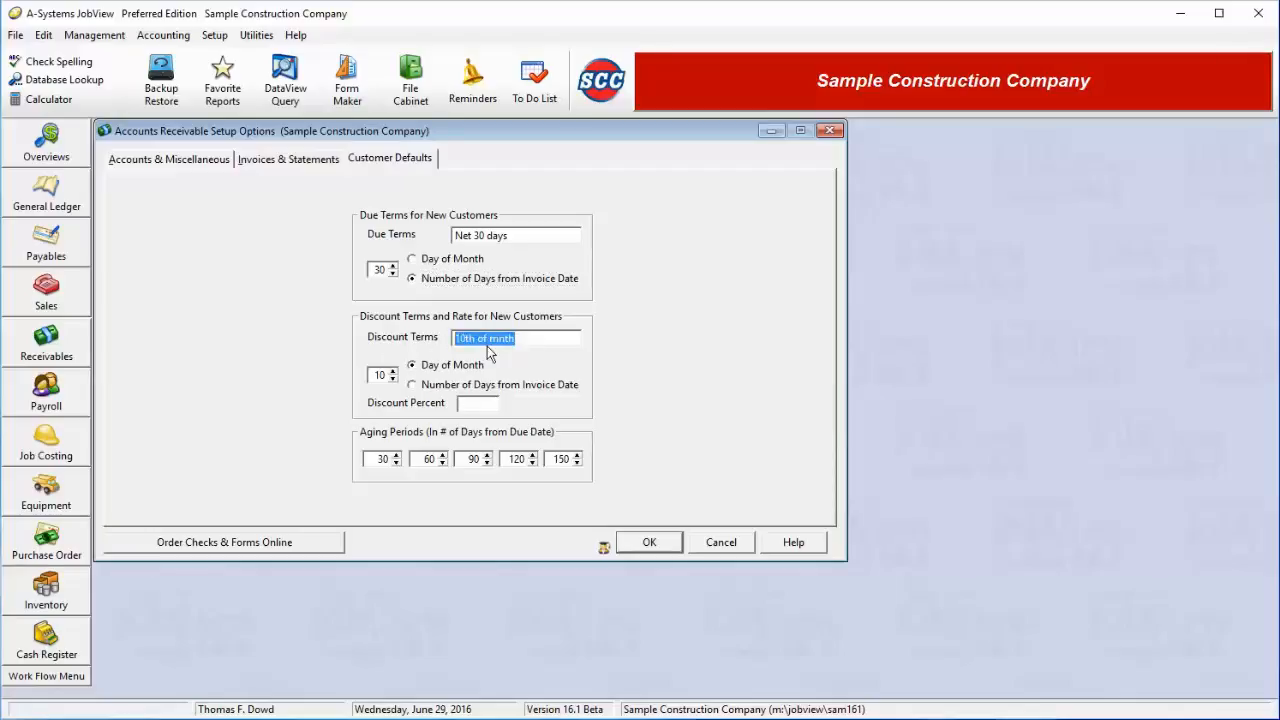
{"action": "left_click", "coordinate": [430, 368]}
{"action": "left_click", "coordinate": [294, 162]}
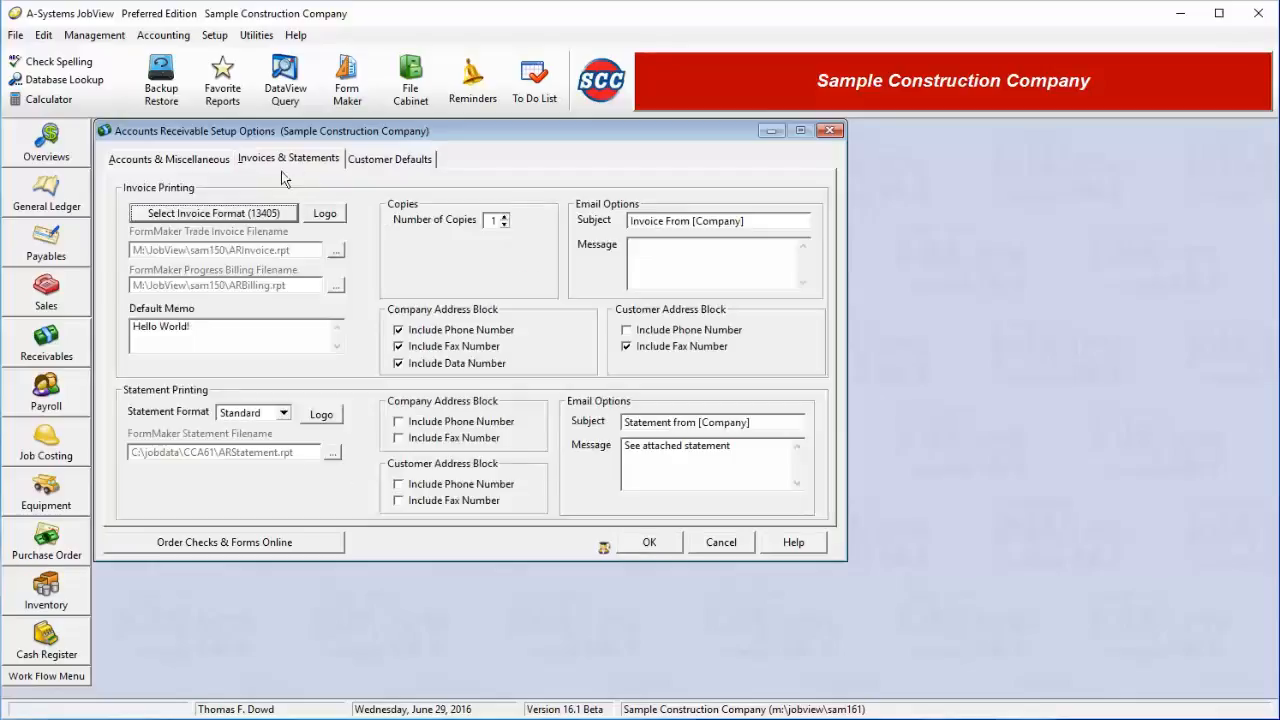
{"action": "left_click", "coordinate": [190, 159]}
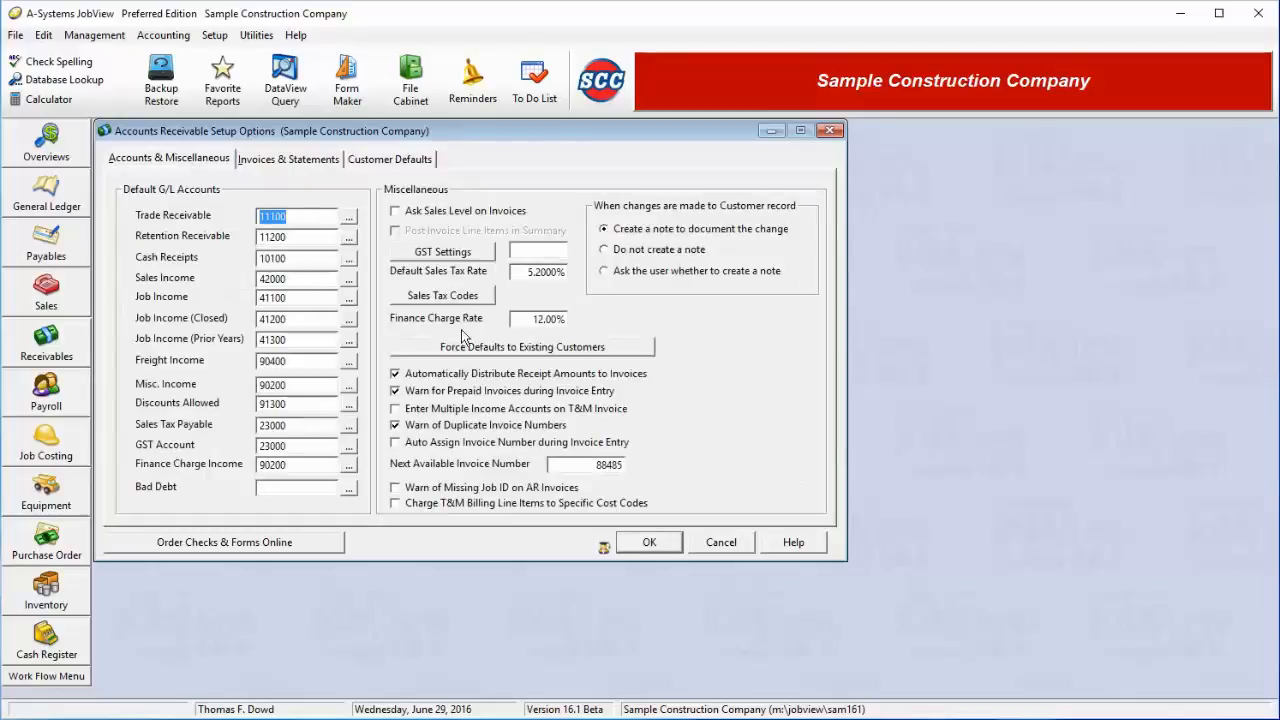
{"action": "left_click", "coordinate": [373, 160]}
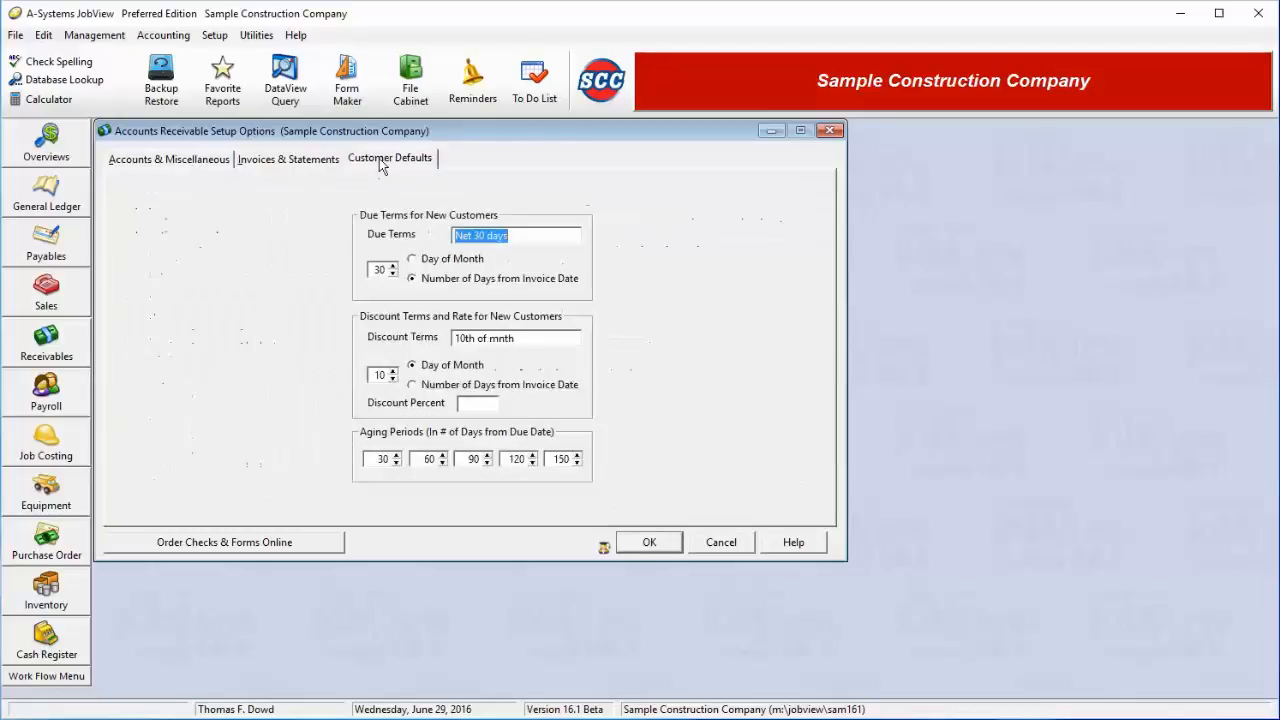
{"action": "double_click", "coordinate": [376, 459]}
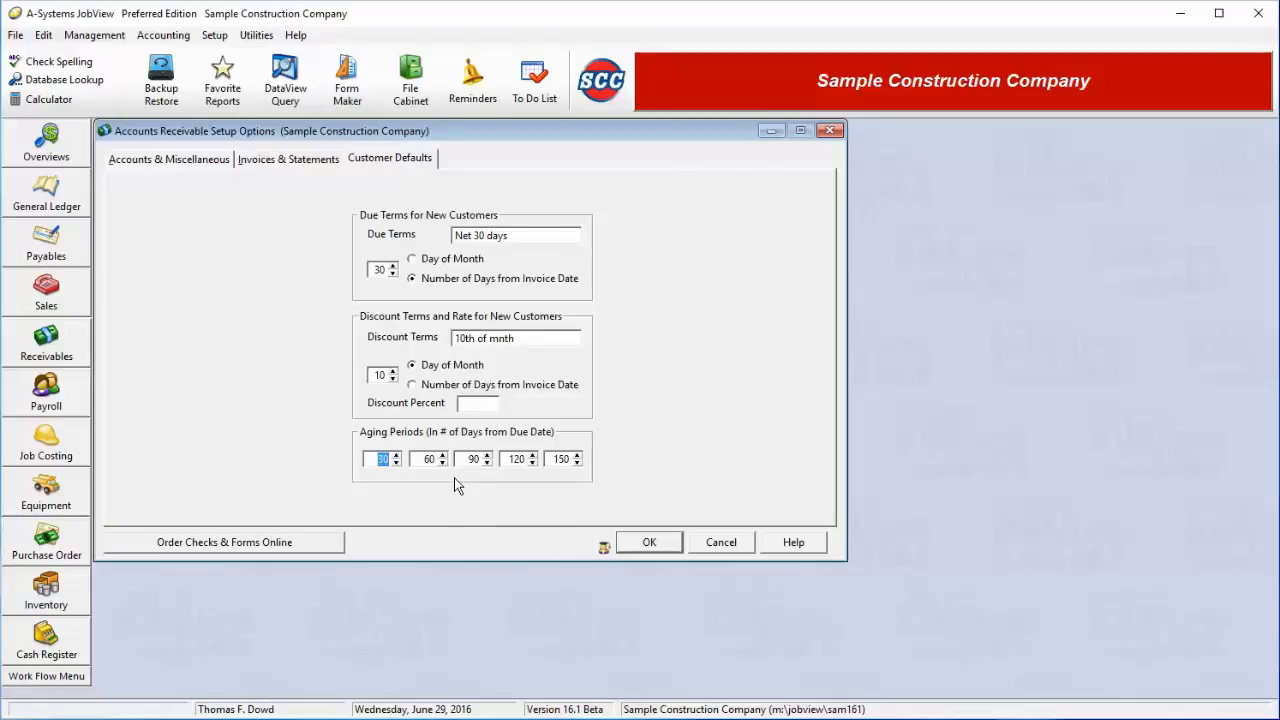
{"action": "key", "text": "Tab"}
{"action": "key", "text": "Tab"}
{"action": "key", "text": "Tab"}
{"action": "key", "text": "Tab"}
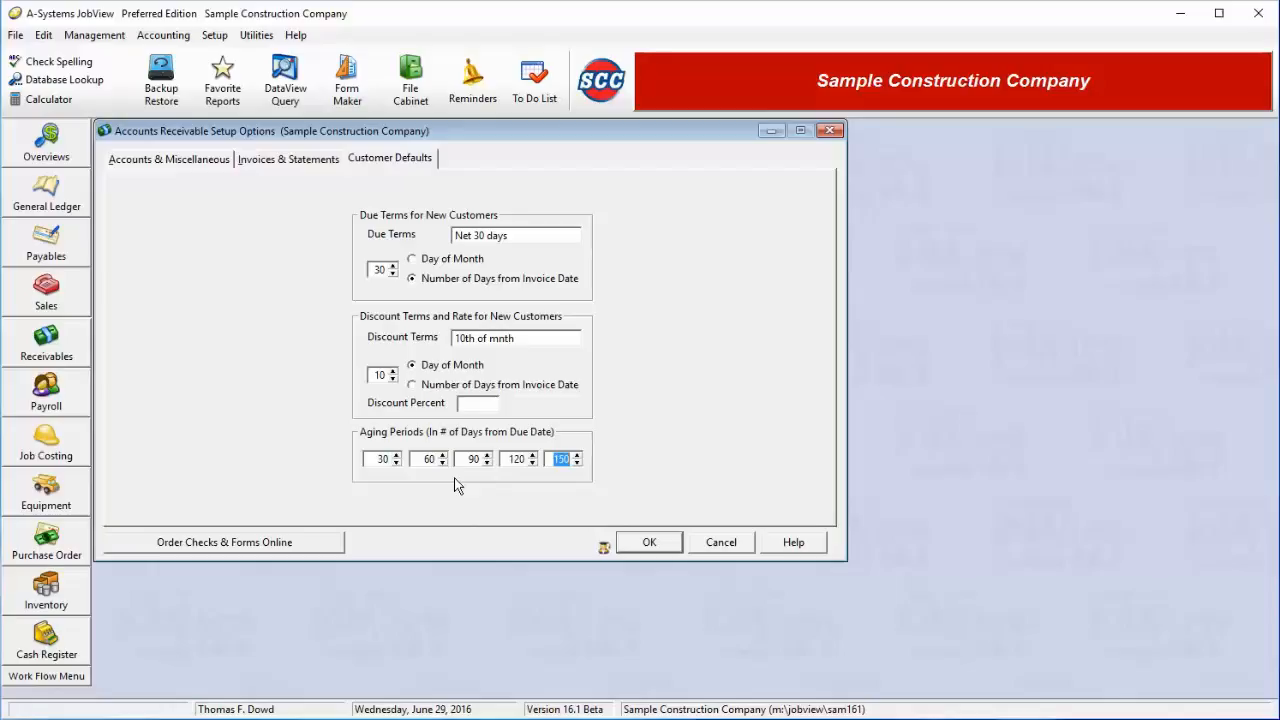